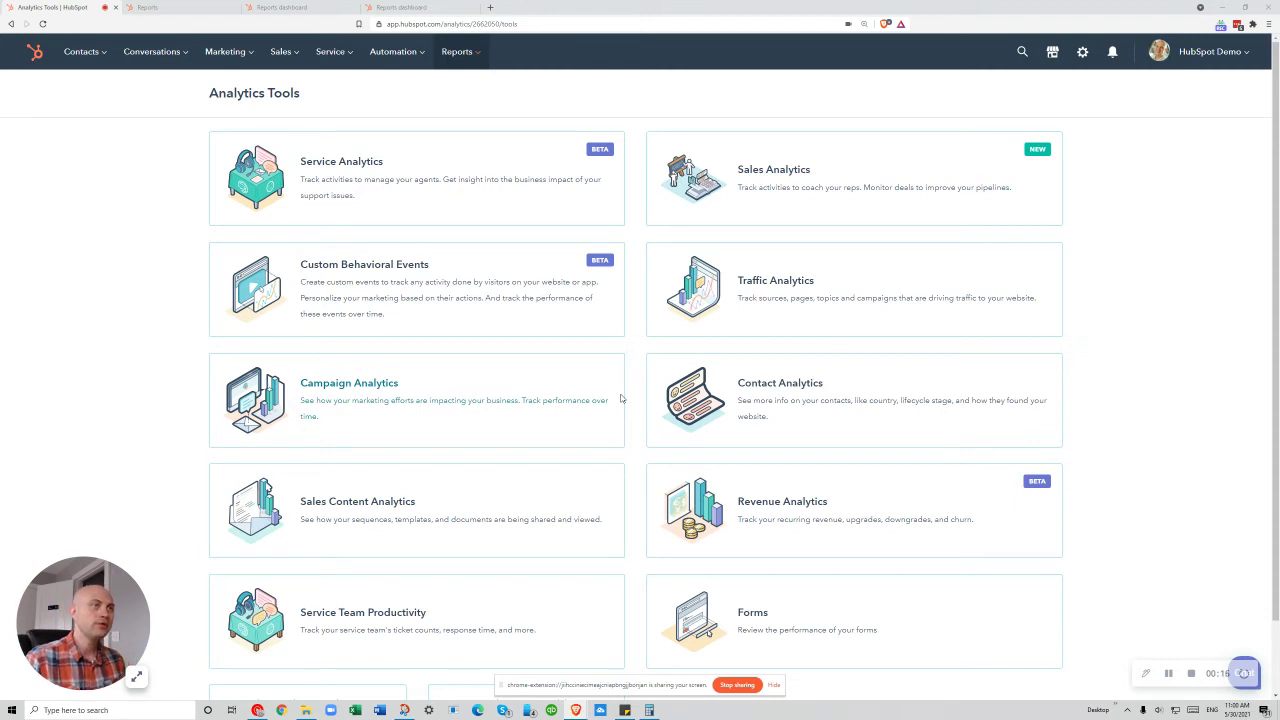
Open Traffic Analytics in a new browser tab and switch to that tab
{"action": "right_click", "coordinate": [740, 292]}
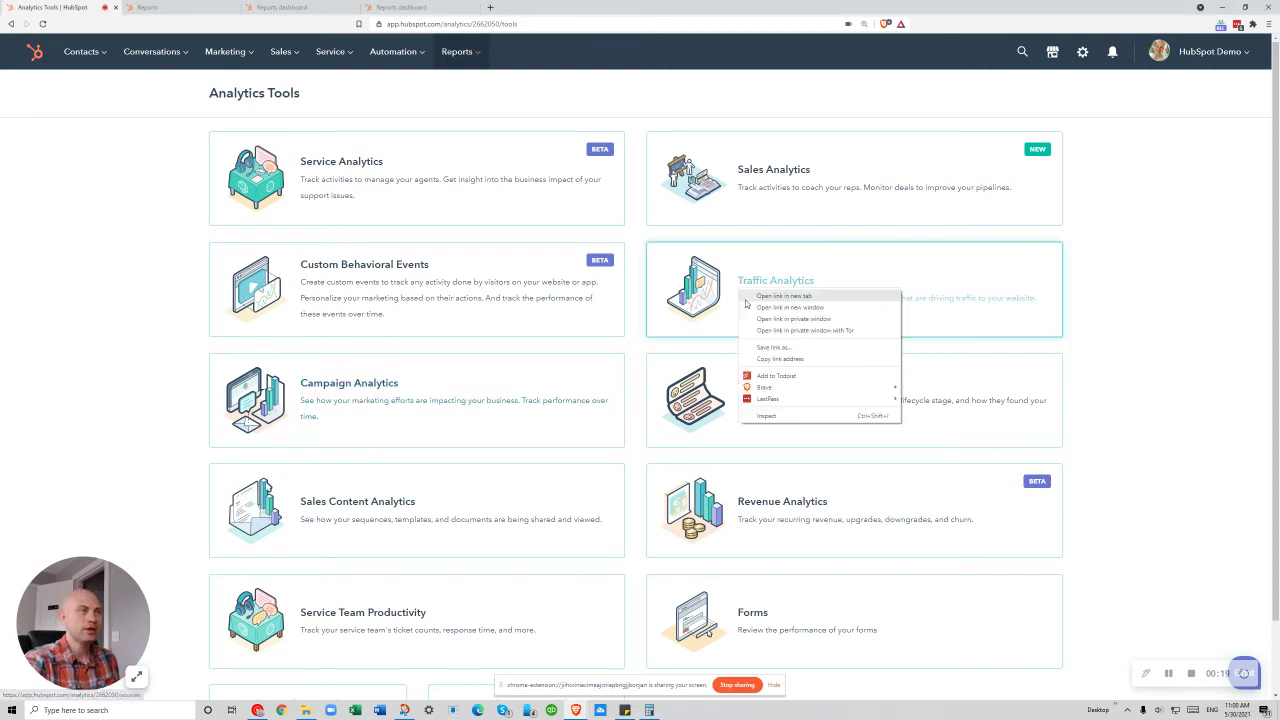
{"action": "left_click", "coordinate": [760, 296]}
{"action": "key", "text": "ctrl+Tab"}
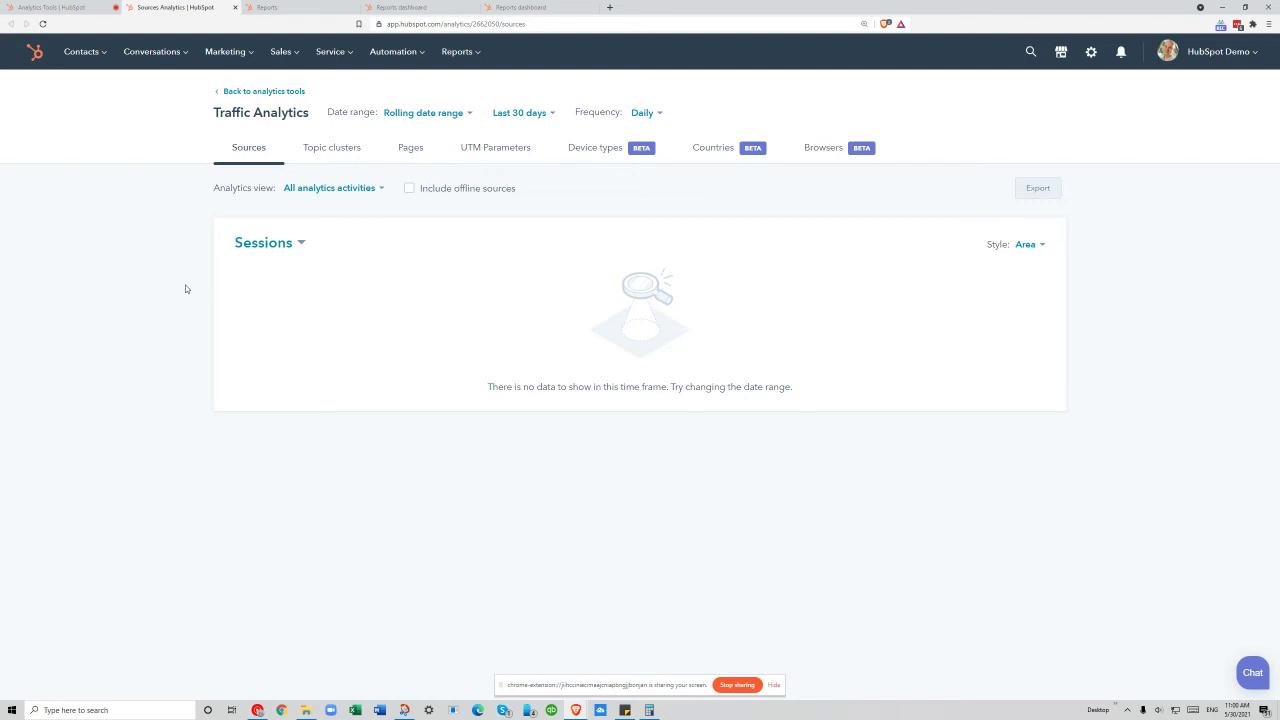
Examine the metrics that can replace Sessions in the Sources report chart, leaving the selection as it is
{"action": "left_click", "coordinate": [264, 244]}
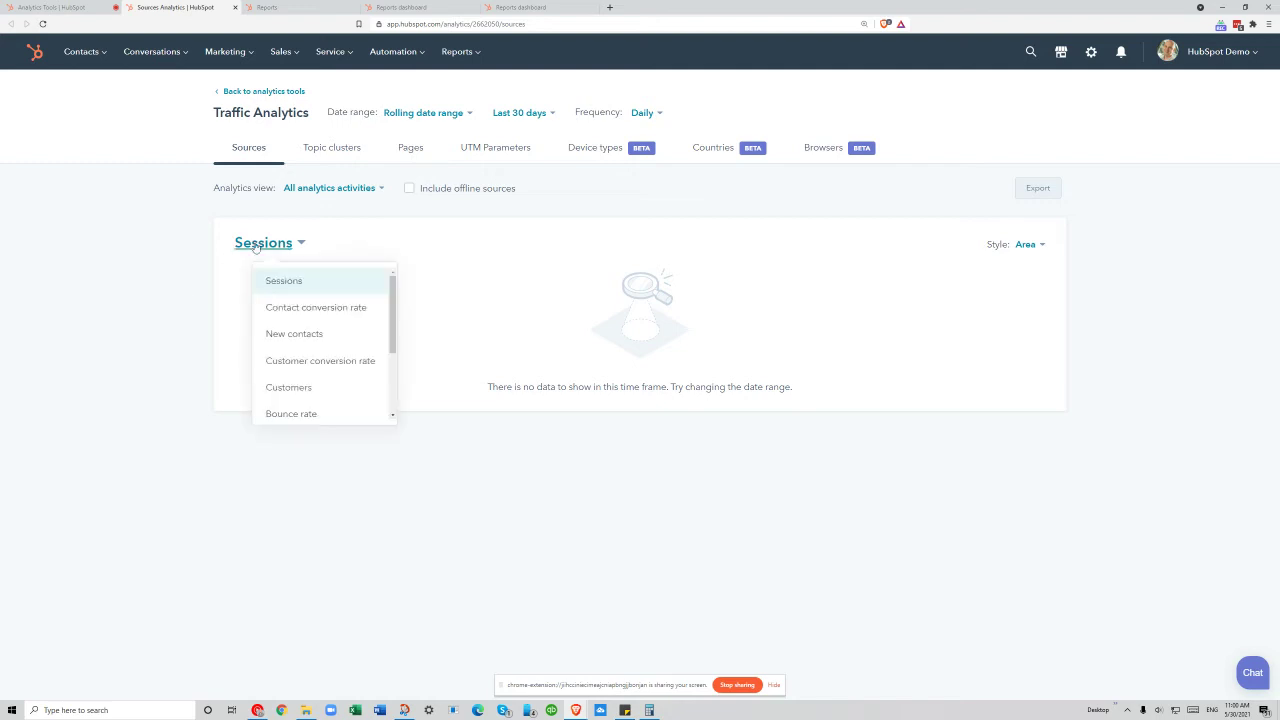
{"action": "scroll", "coordinate": [286, 323], "scroll_direction": "down", "scroll_amount": 1}
{"action": "scroll", "coordinate": [286, 297], "scroll_direction": "up", "scroll_amount": 1}
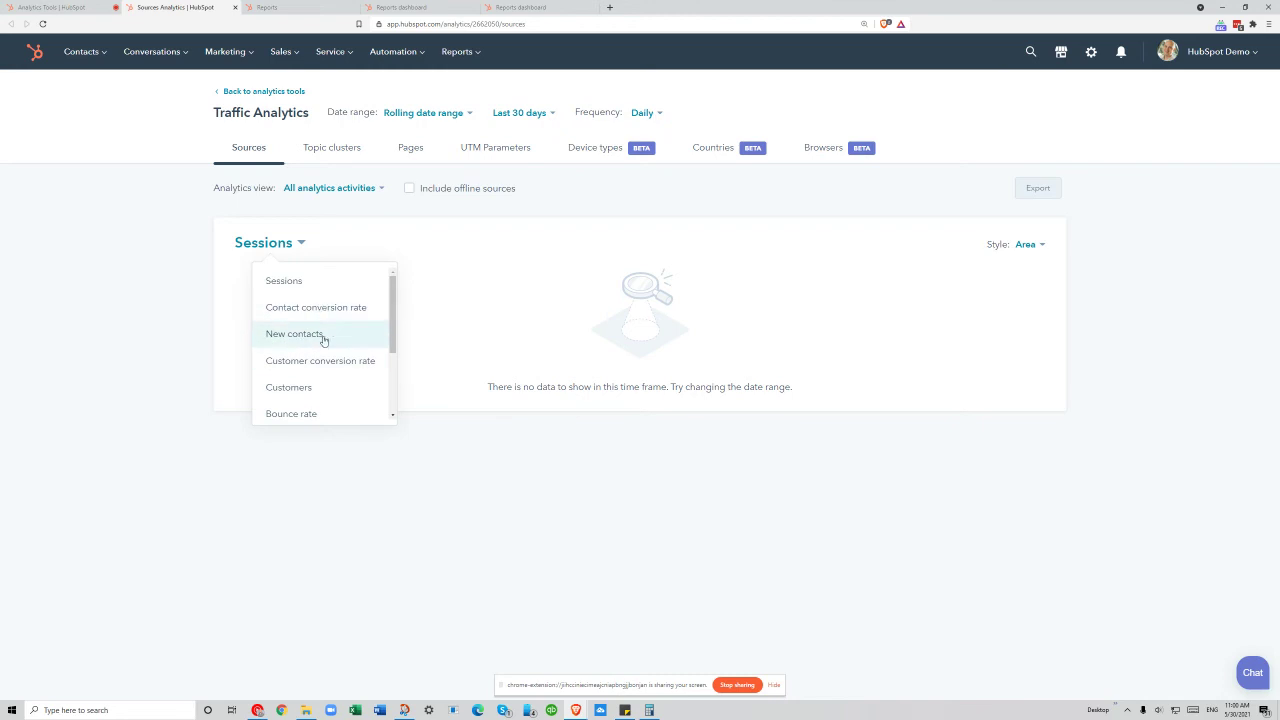
{"action": "scroll", "coordinate": [329, 380], "scroll_direction": "down", "scroll_amount": 3}
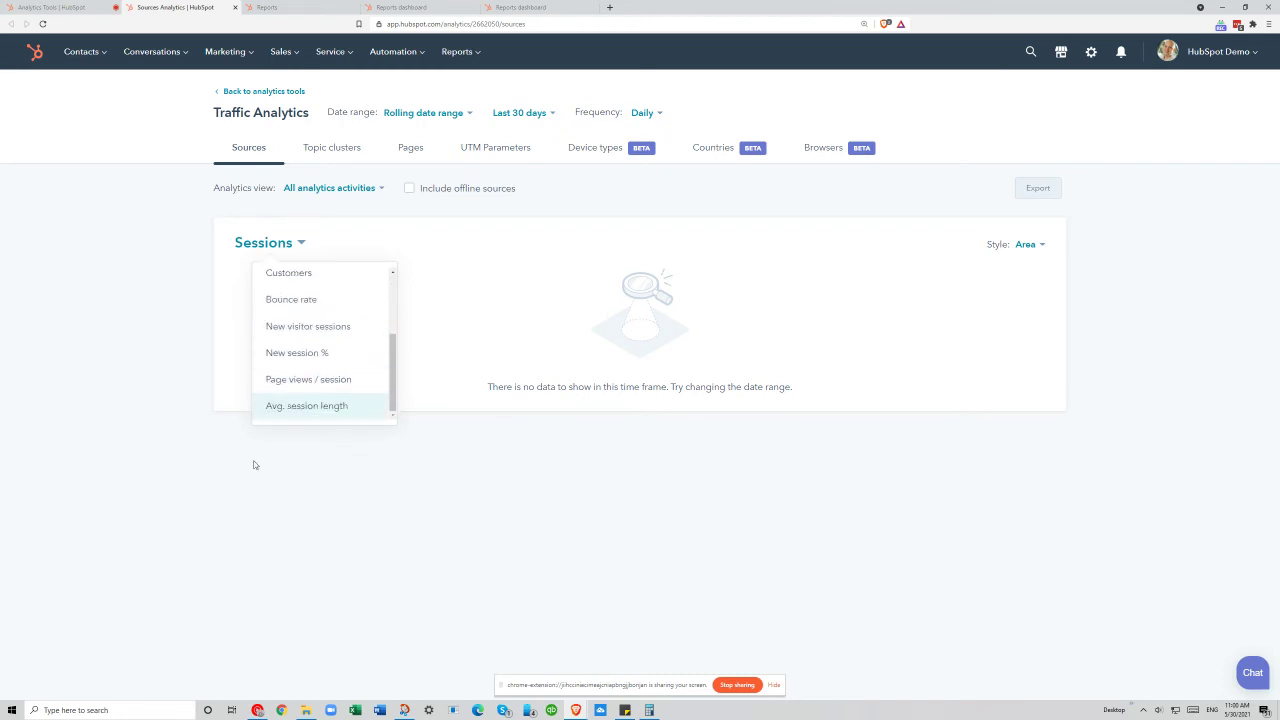
{"action": "left_click", "coordinate": [156, 515]}
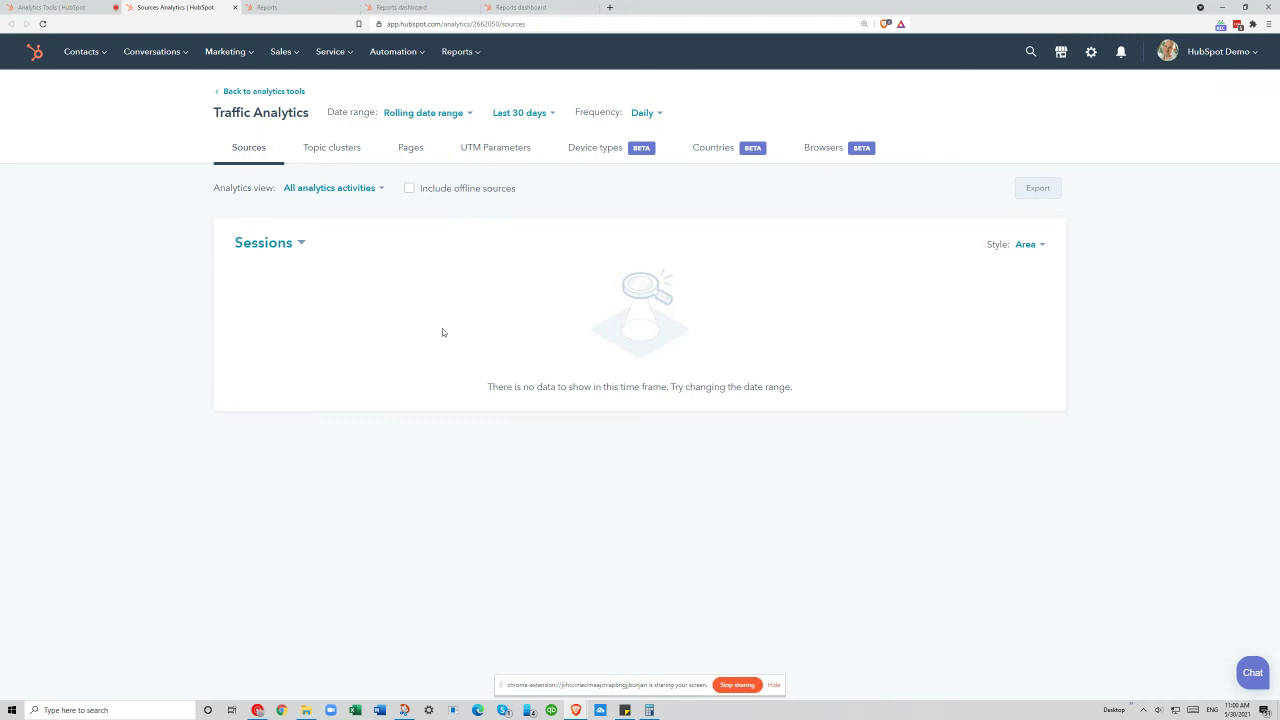
{"action": "left_click_drag", "start_coordinate": [443, 332], "coordinate": [749, 351]}
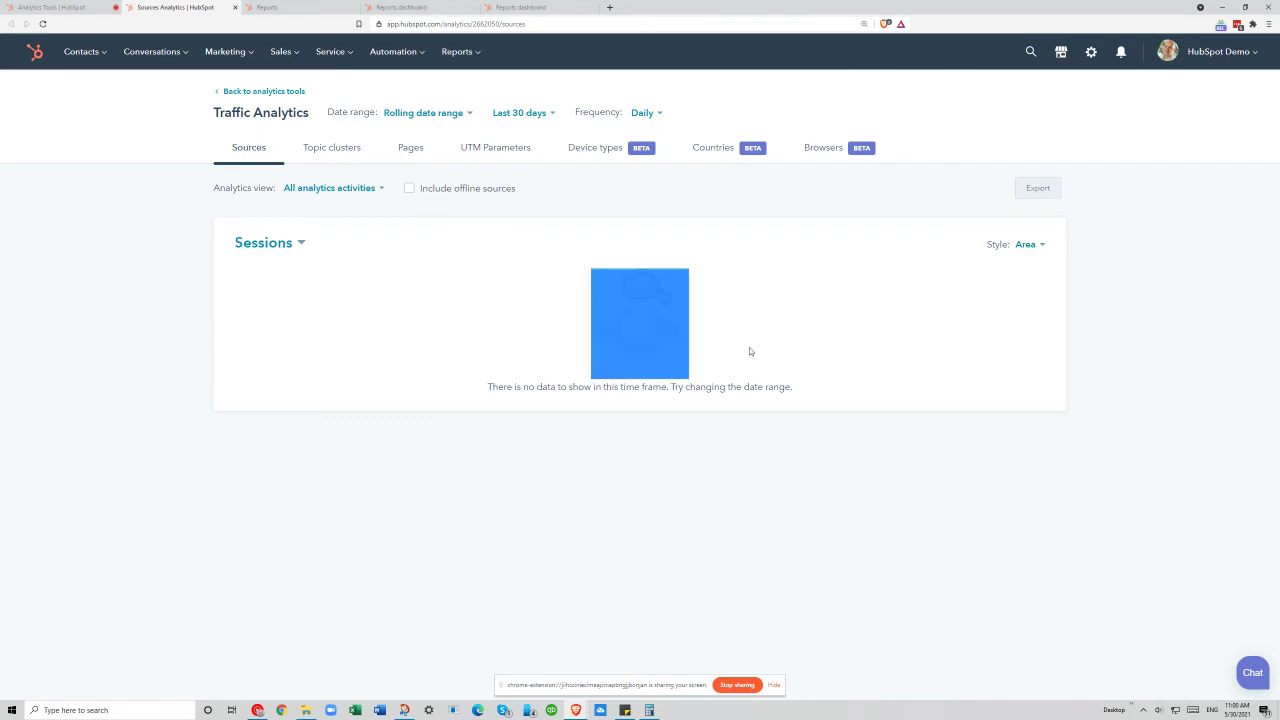
{"action": "left_click", "coordinate": [750, 355]}
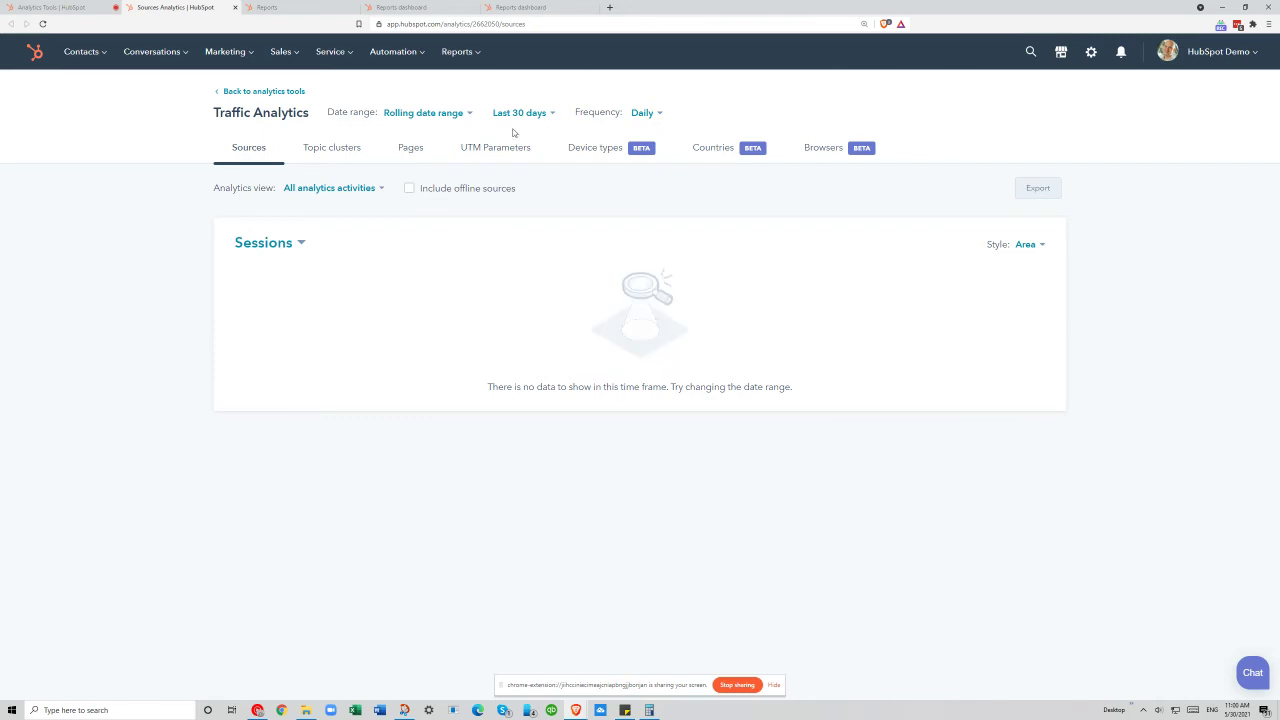
Examine the date range and frequency options of the Traffic Analytics report without changing them
{"action": "left_click", "coordinate": [420, 113]}
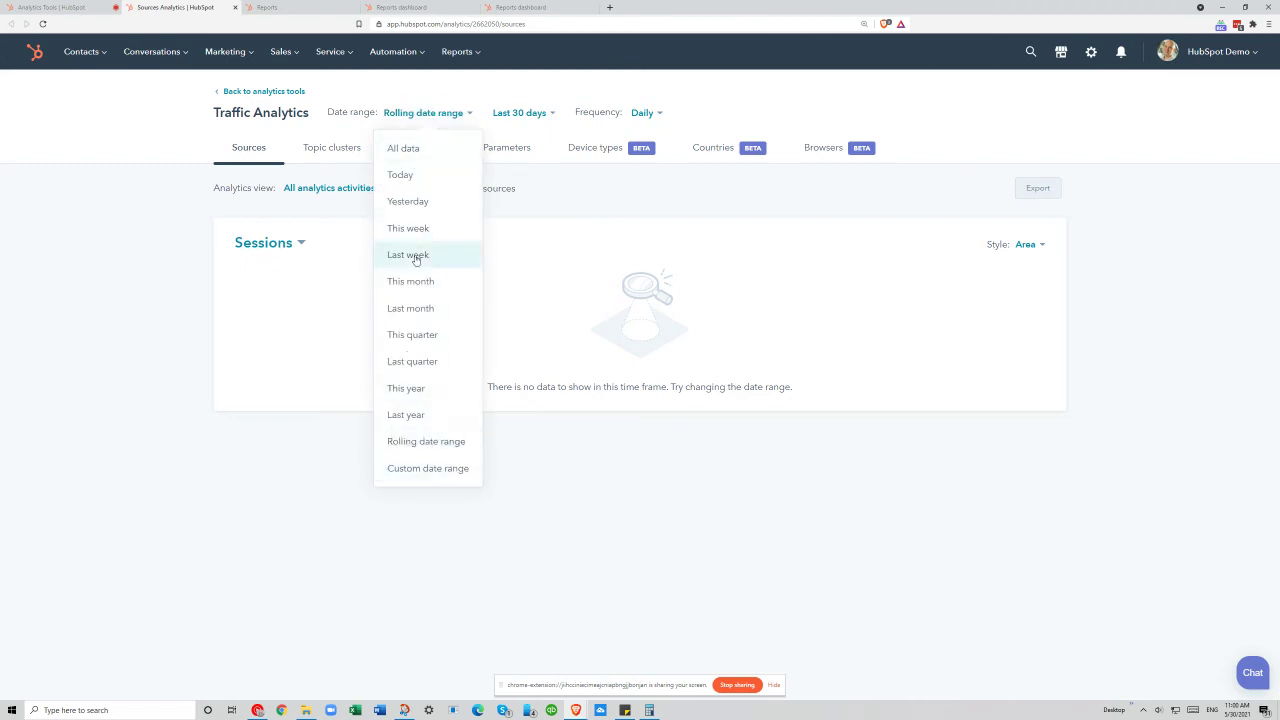
{"action": "left_click", "coordinate": [500, 113]}
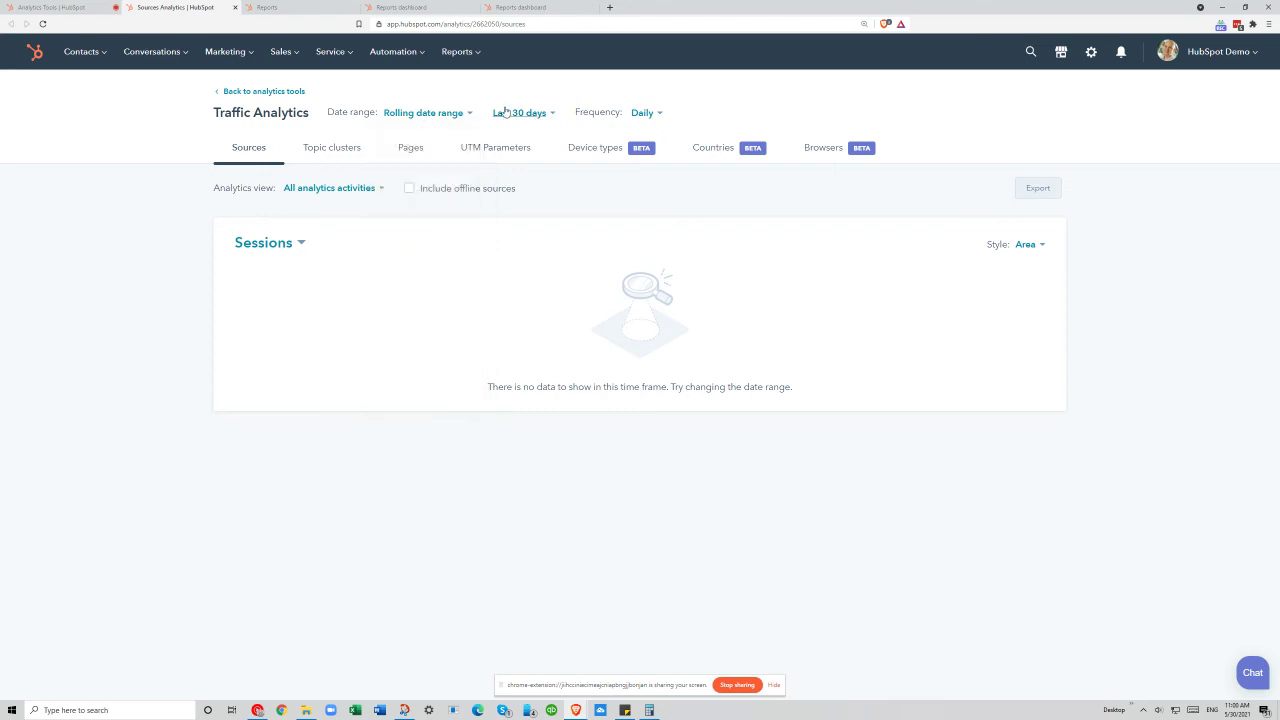
{"action": "left_click", "coordinate": [447, 114]}
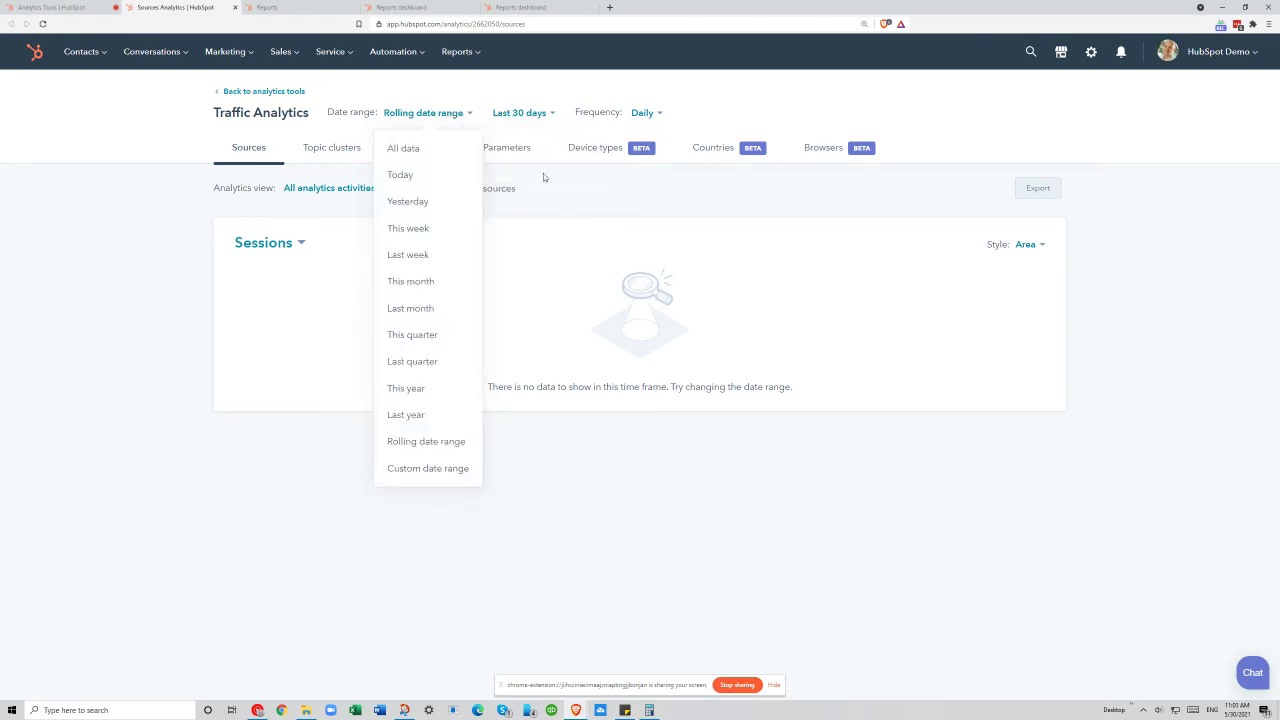
{"action": "left_click", "coordinate": [606, 198]}
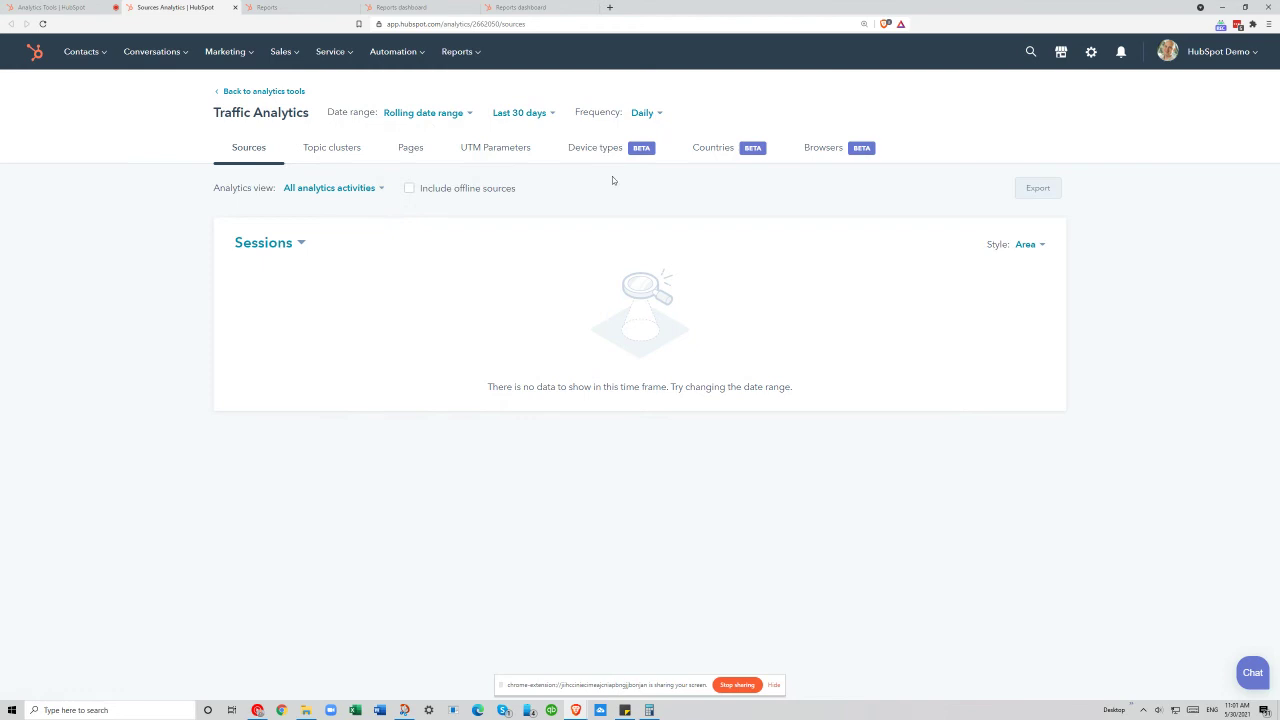
{"action": "left_click", "coordinate": [645, 114]}
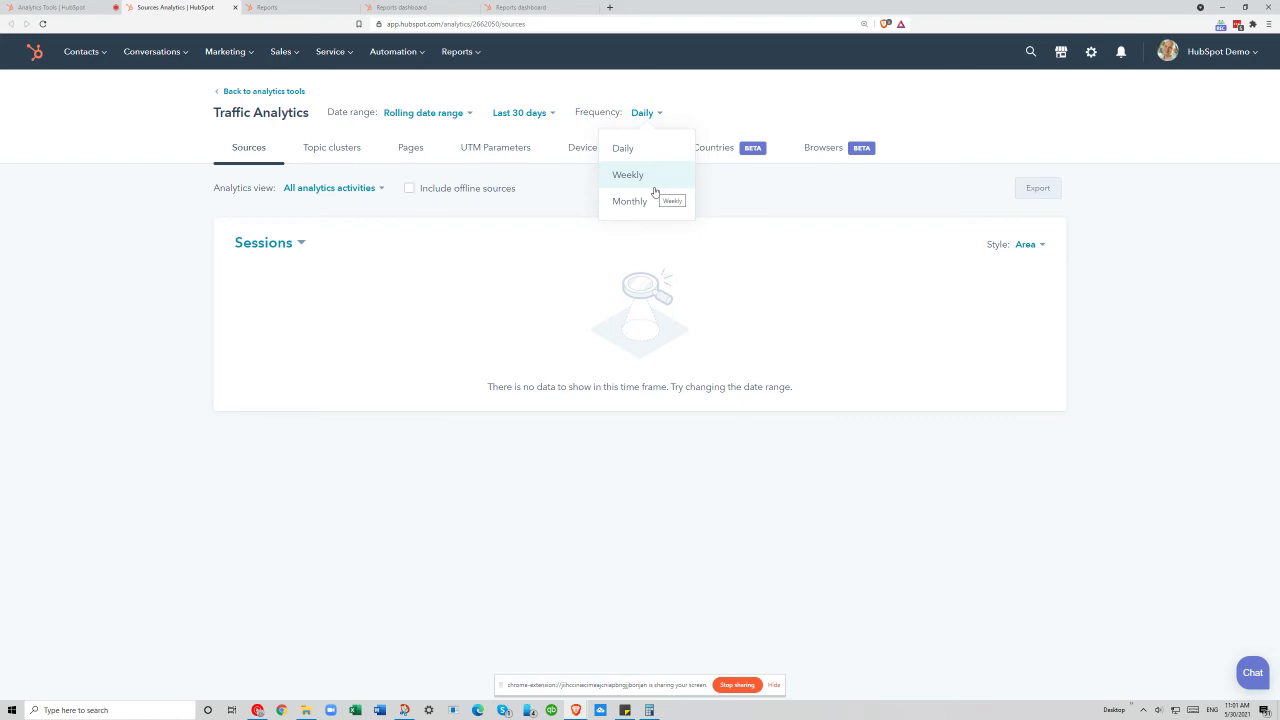
{"action": "left_click", "coordinate": [100, 325]}
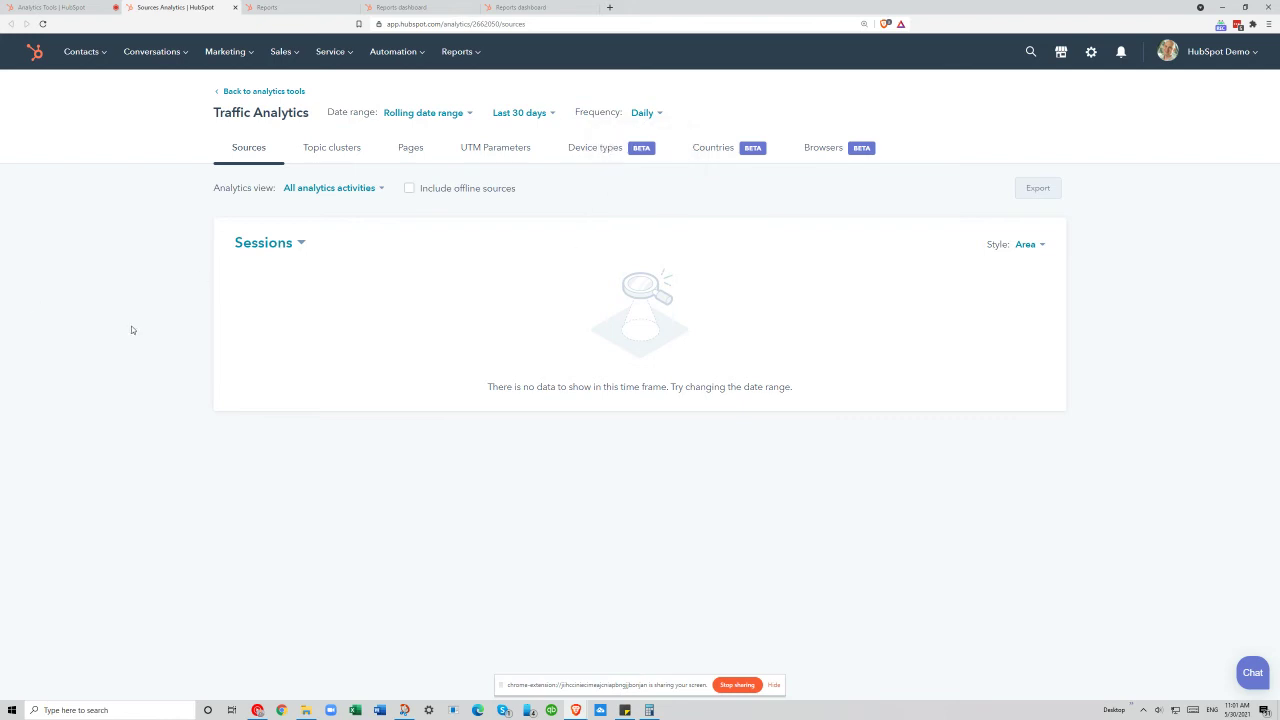
View the Topic clusters, Pages and UTM Parameters reports in Traffic Analytics
{"action": "left_click", "coordinate": [327, 152]}
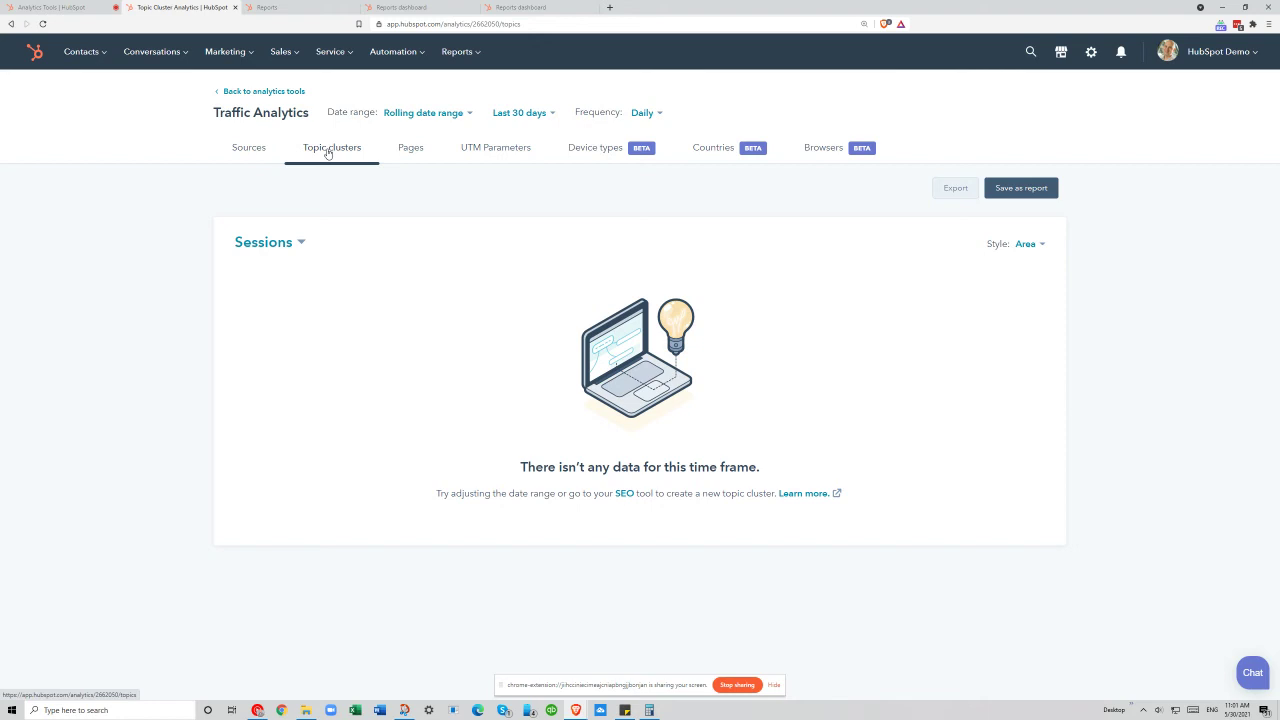
{"action": "left_click", "coordinate": [405, 158]}
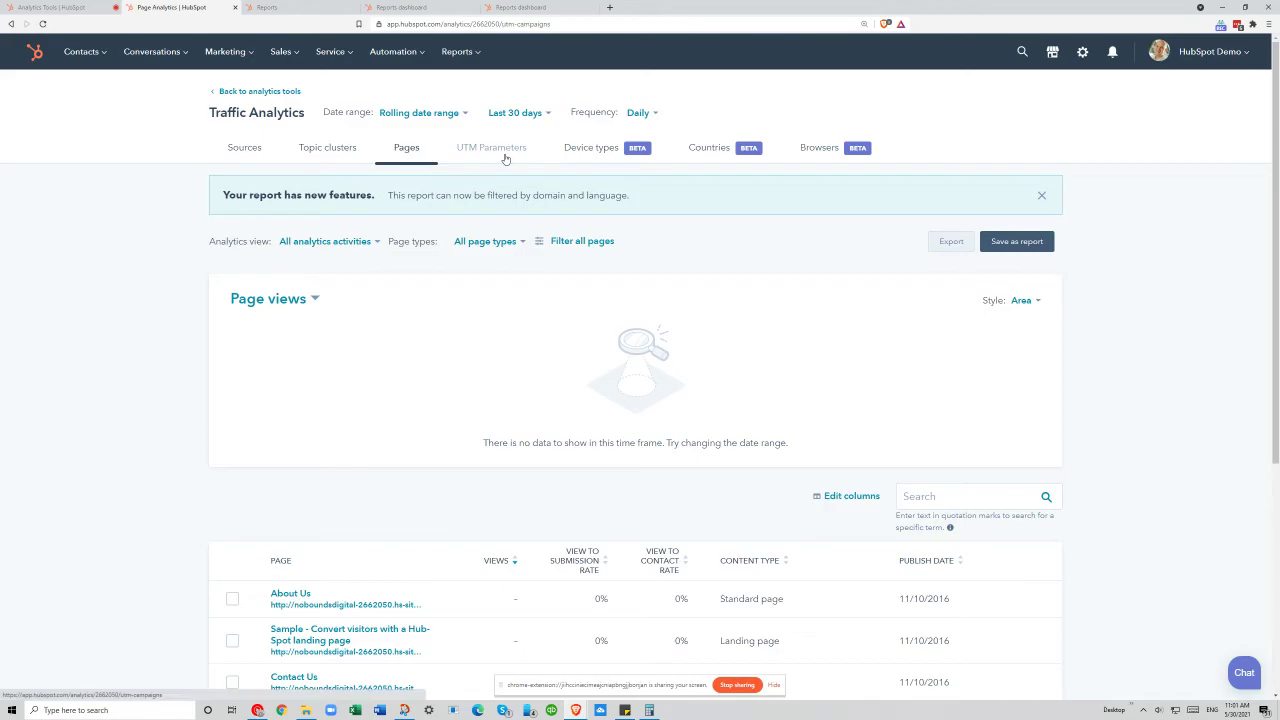
{"action": "left_click", "coordinate": [498, 147]}
Locate the Tracking URL Builder among the analytics tools and return to the UTM Parameters report
{"action": "left_click", "coordinate": [80, 7]}
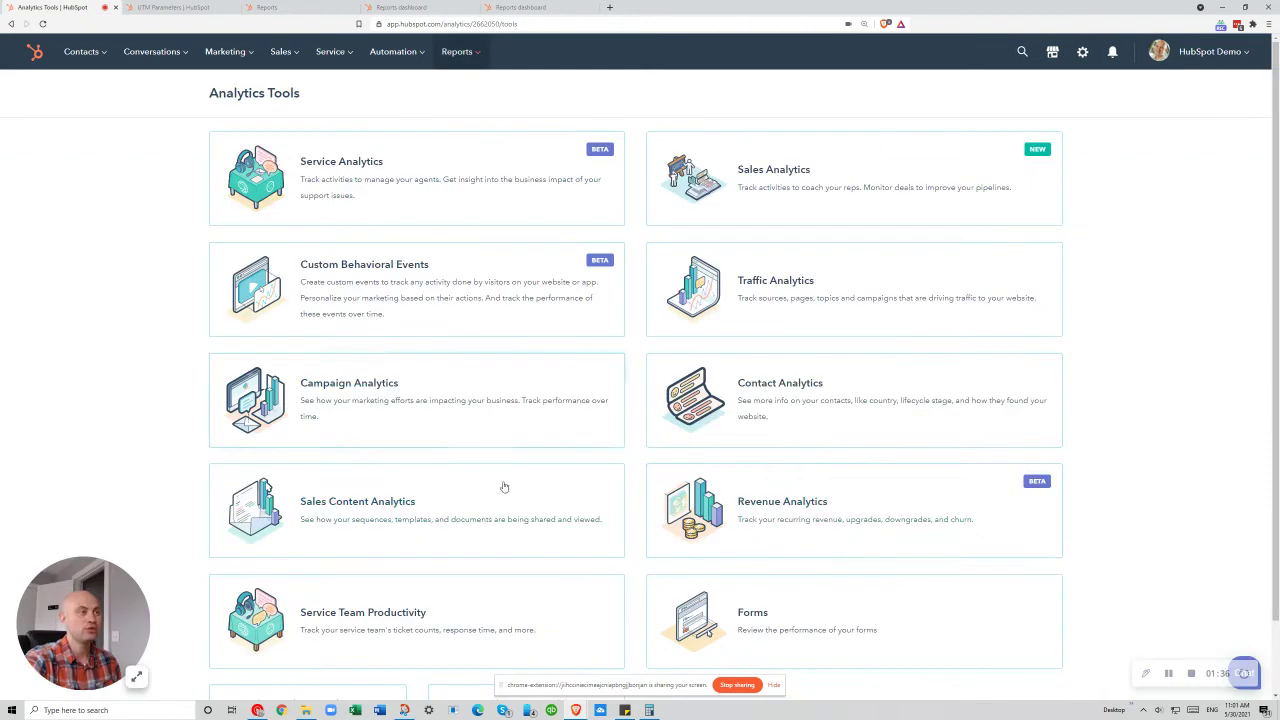
{"action": "scroll", "coordinate": [477, 622], "scroll_direction": "down", "scroll_amount": 1}
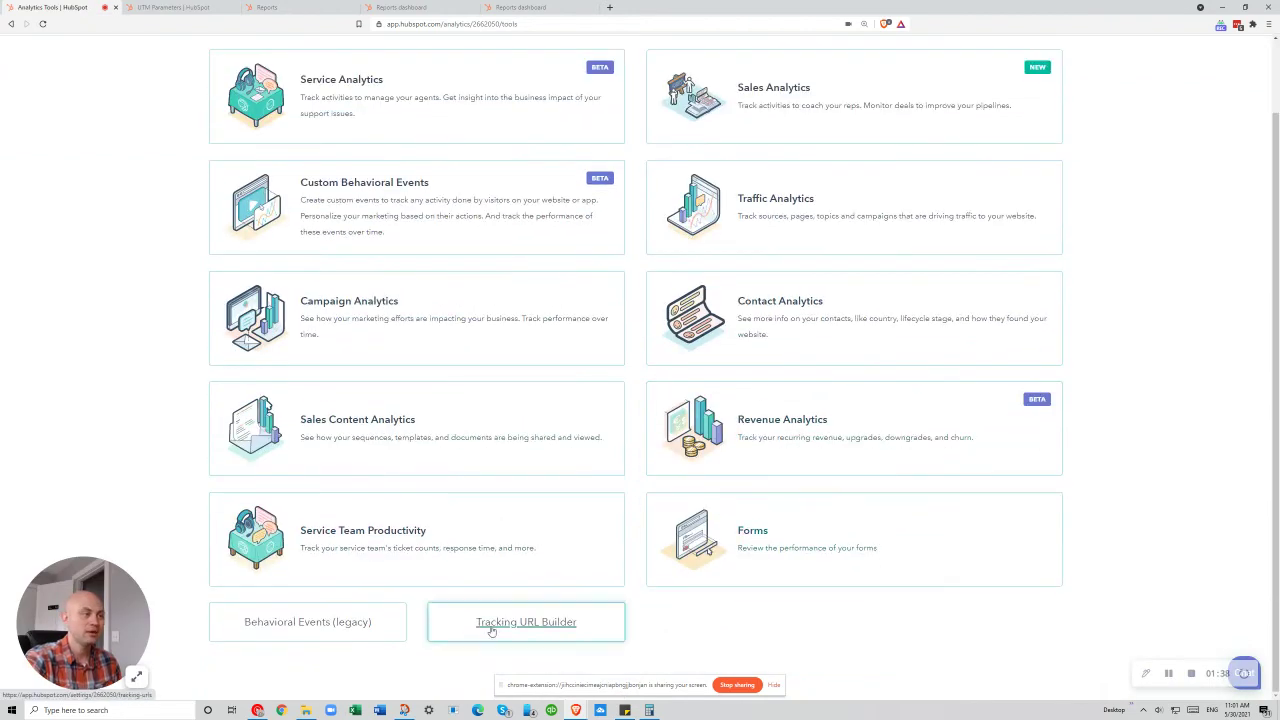
{"action": "left_click", "coordinate": [175, 7]}
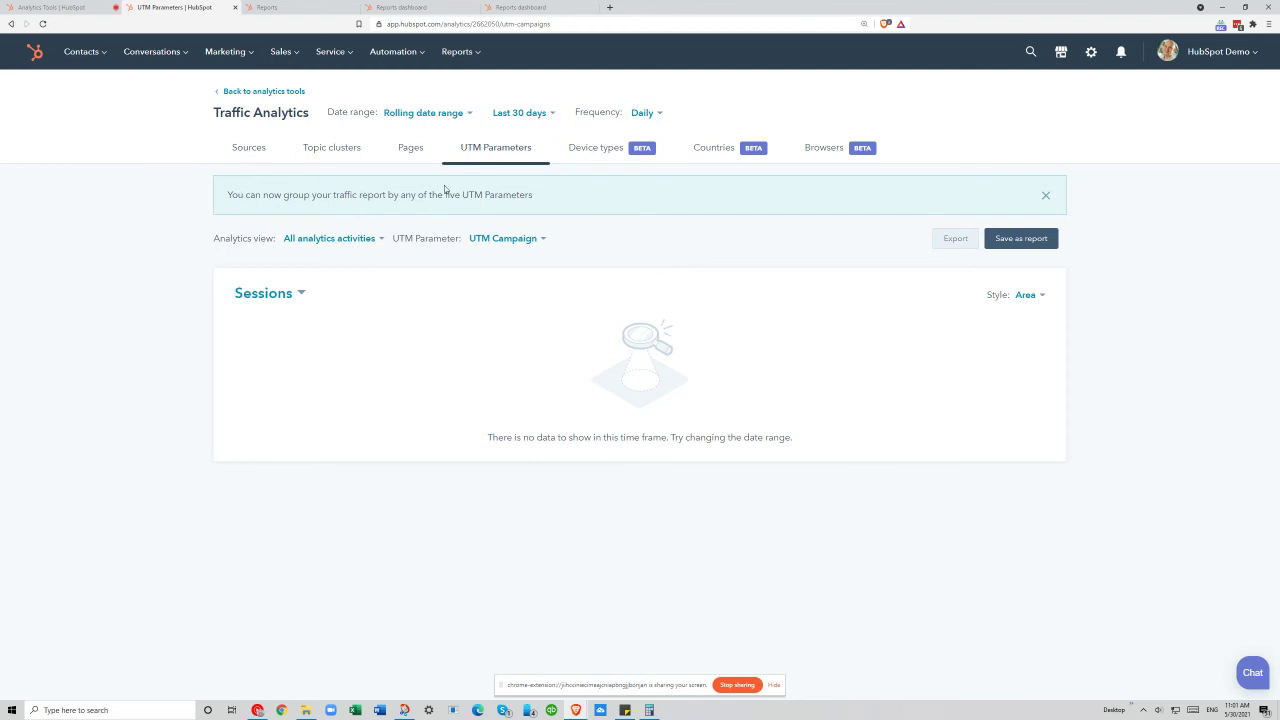
Go back to the analytics tools overview and open Campaign Analytics
{"action": "left_click", "coordinate": [55, 6]}
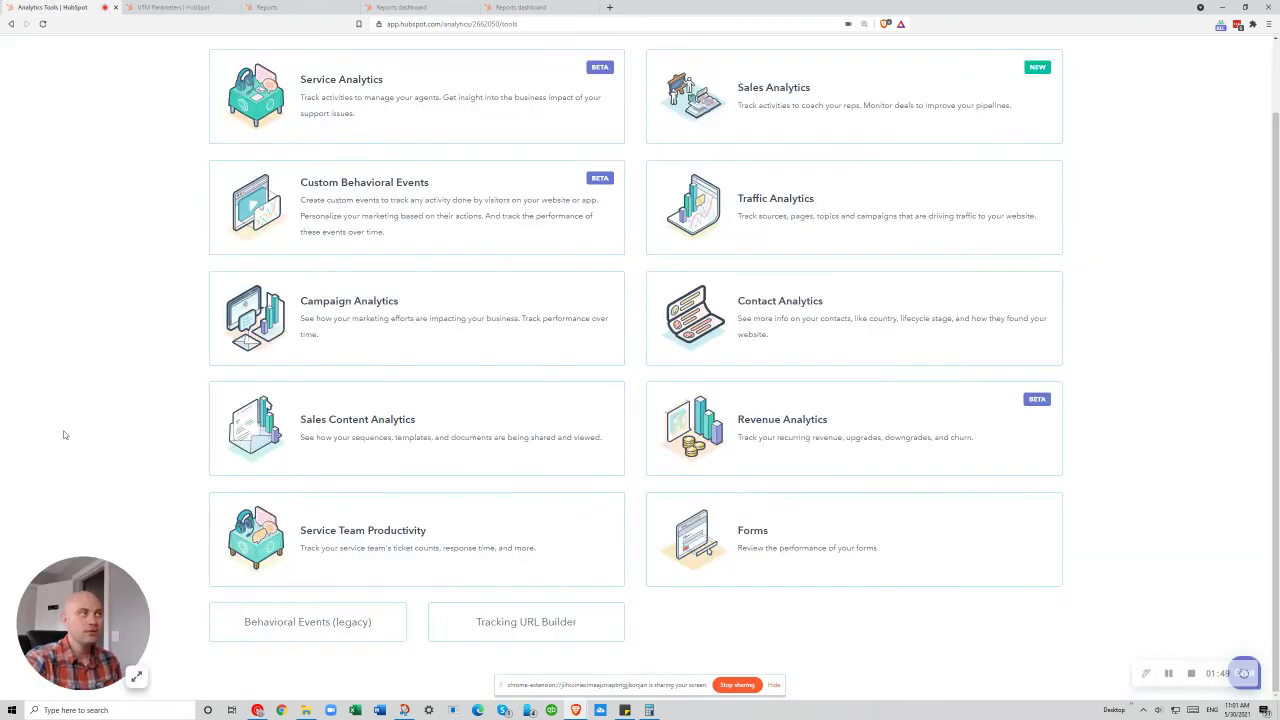
{"action": "scroll", "coordinate": [486, 212], "scroll_direction": "up", "scroll_amount": 2}
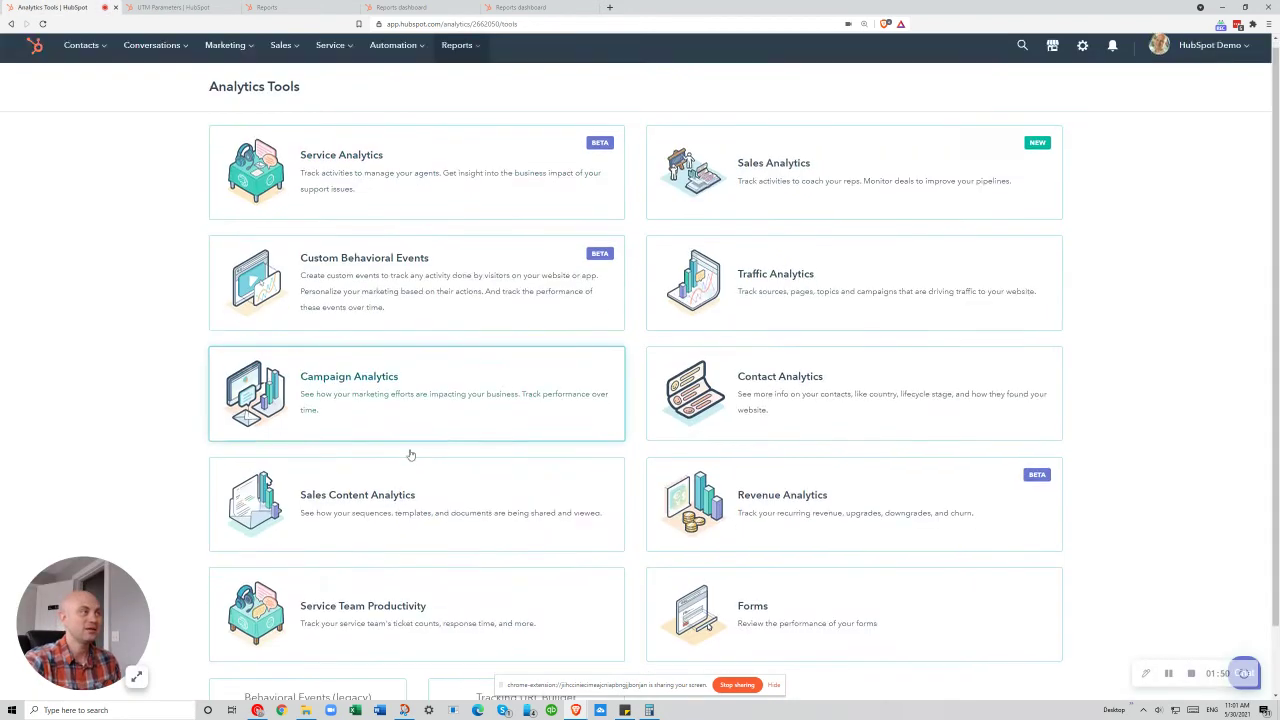
{"action": "scroll", "coordinate": [410, 455], "scroll_direction": "down", "scroll_amount": 1}
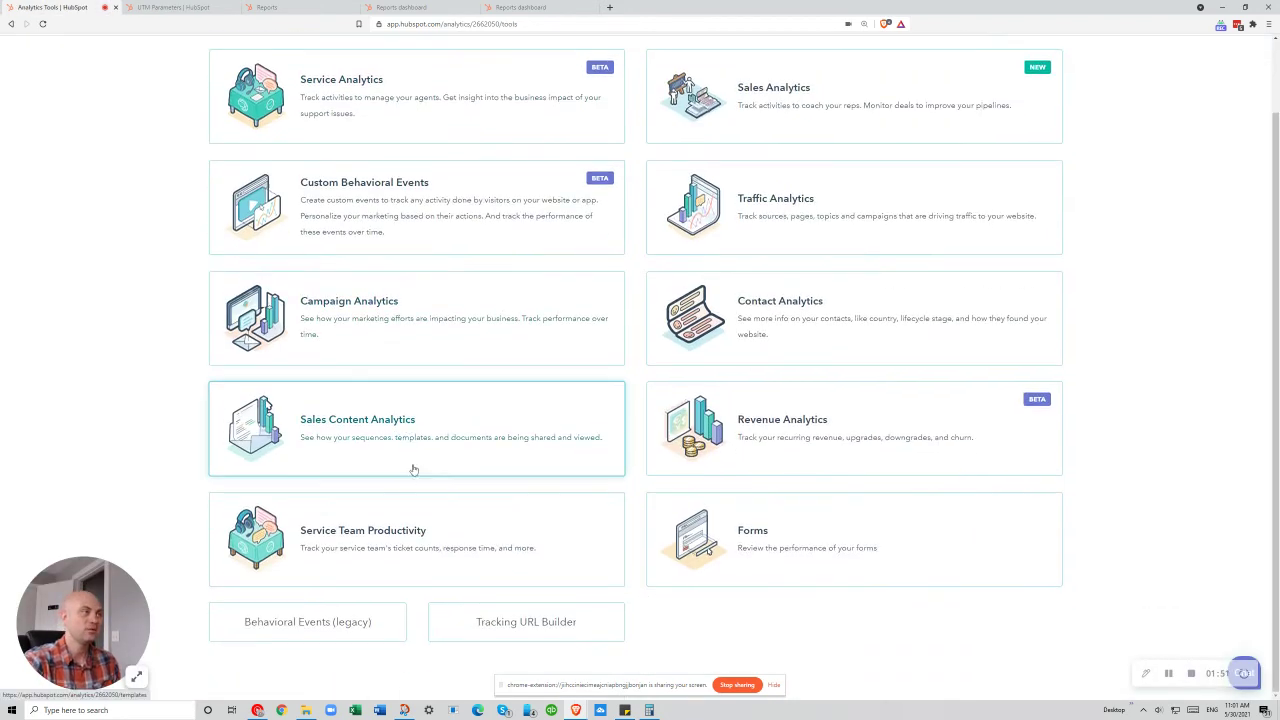
{"action": "left_click", "coordinate": [423, 329]}
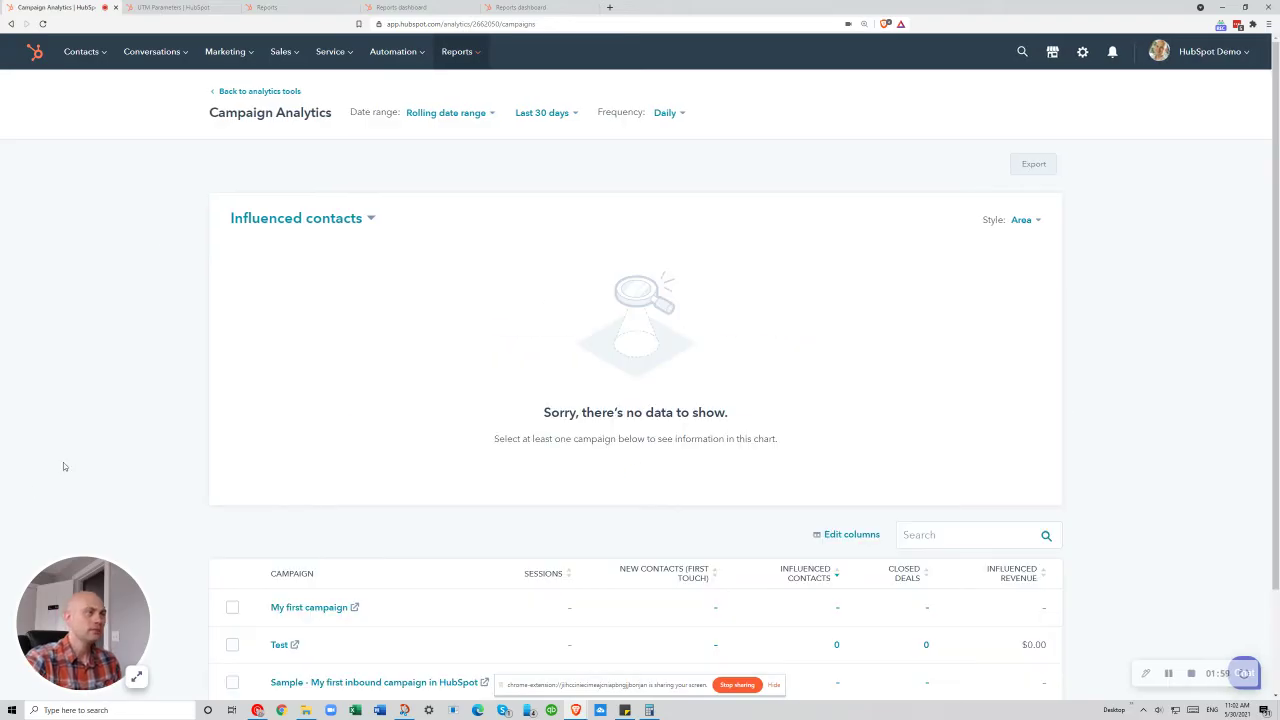
Review the campaign table below the Influenced contacts chart and go back to the Traffic Analytics tab
{"action": "scroll", "coordinate": [206, 429], "scroll_direction": "down", "scroll_amount": 2}
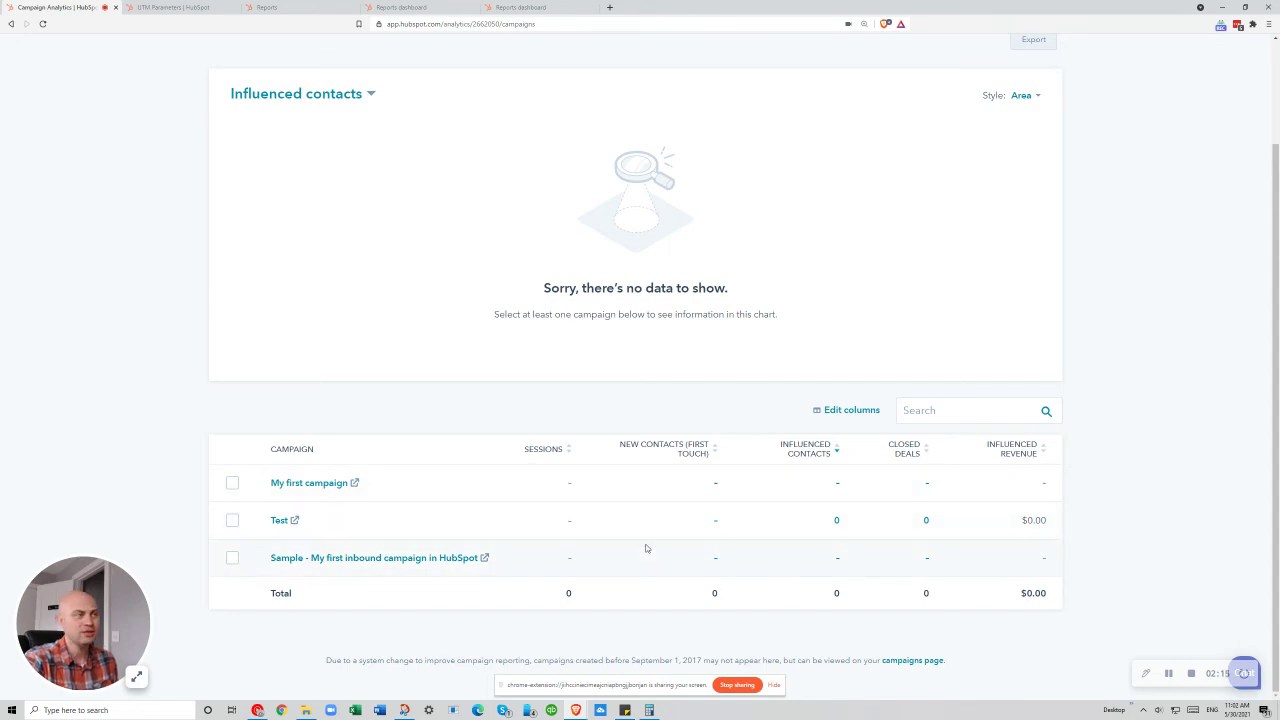
{"action": "scroll", "coordinate": [646, 548], "scroll_direction": "up", "scroll_amount": 3}
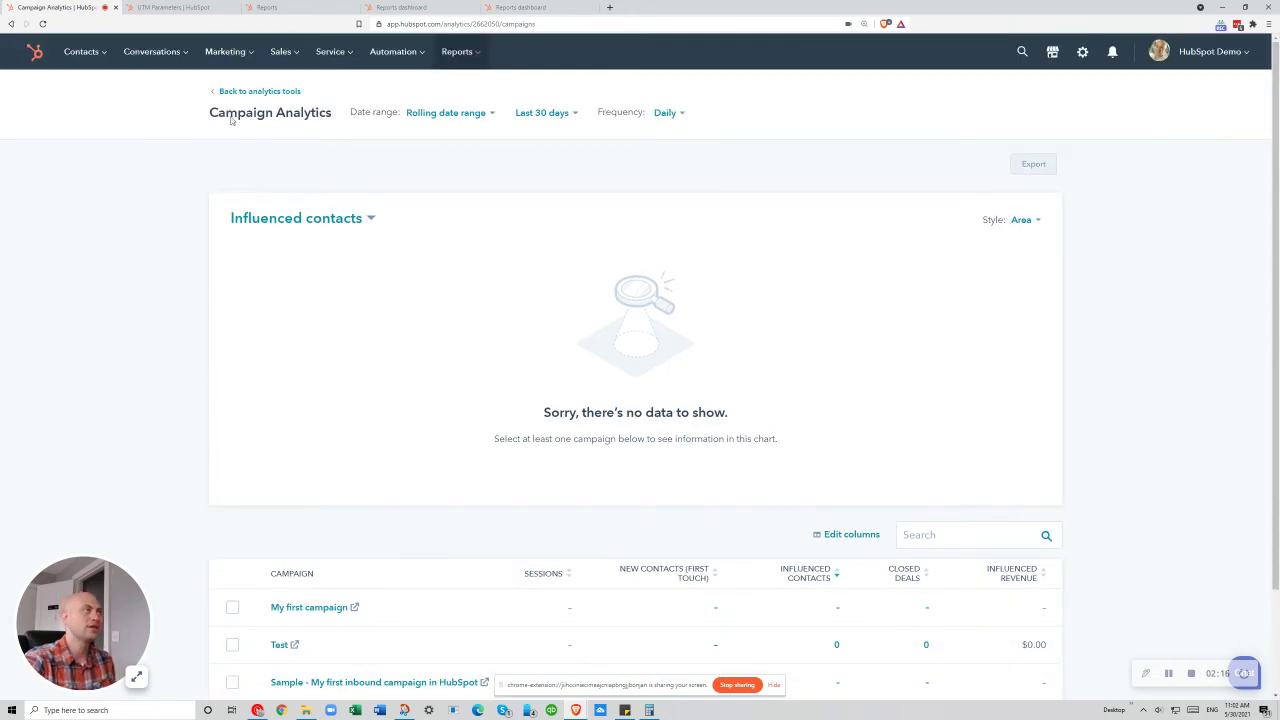
{"action": "left_click", "coordinate": [200, 6]}
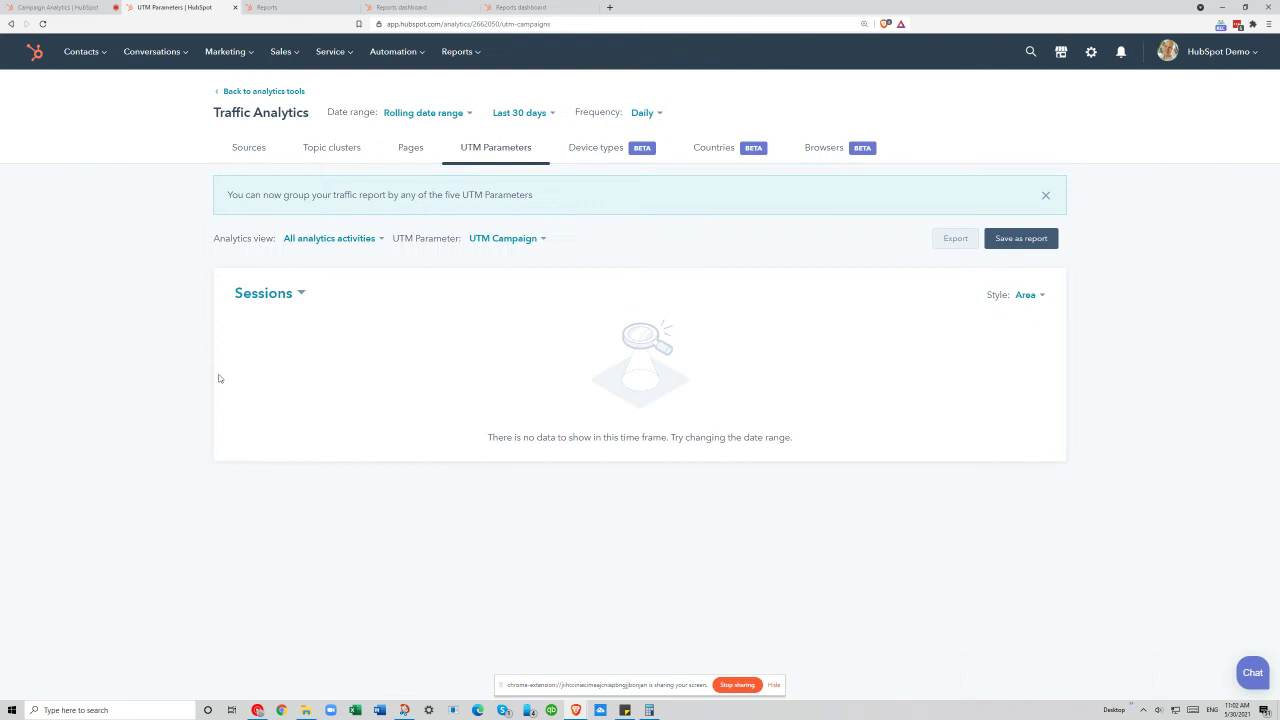
Switch to the Reports tab and look through the list of all saved reports
{"action": "left_click", "coordinate": [290, 6]}
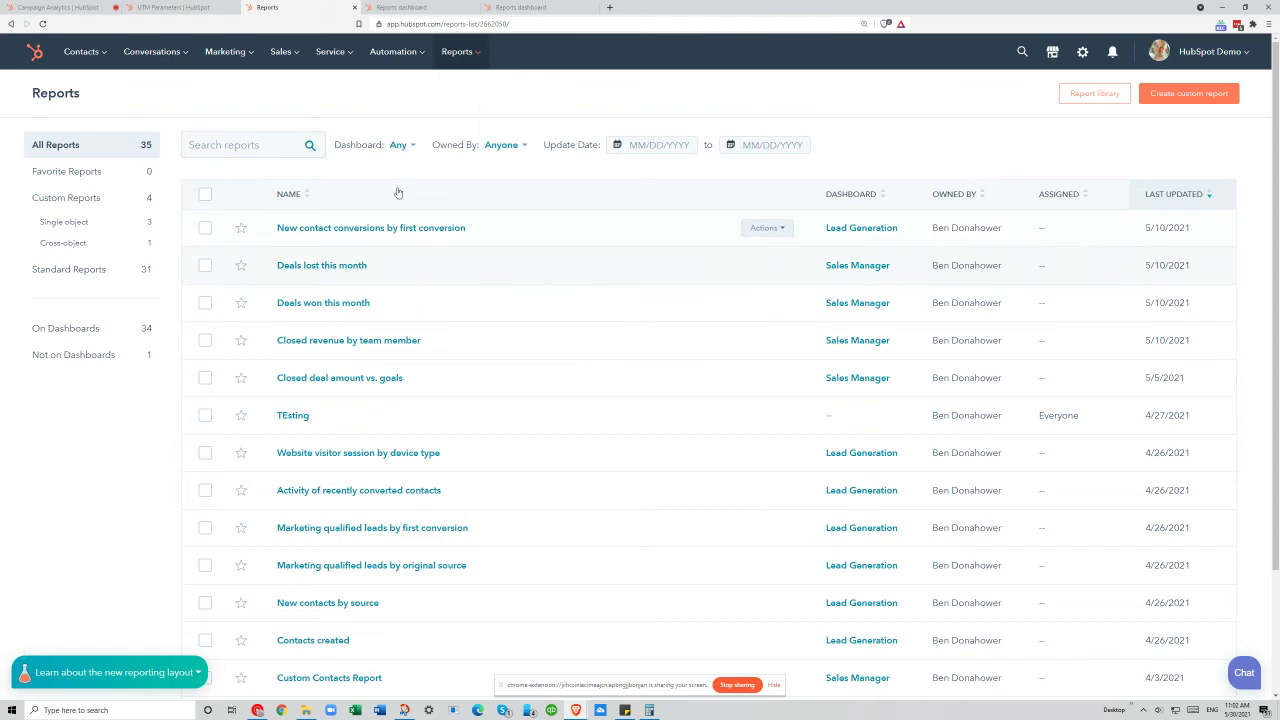
{"action": "scroll", "coordinate": [503, 554], "scroll_direction": "down", "scroll_amount": 2}
{"action": "scroll", "coordinate": [517, 568], "scroll_direction": "up", "scroll_amount": 2}
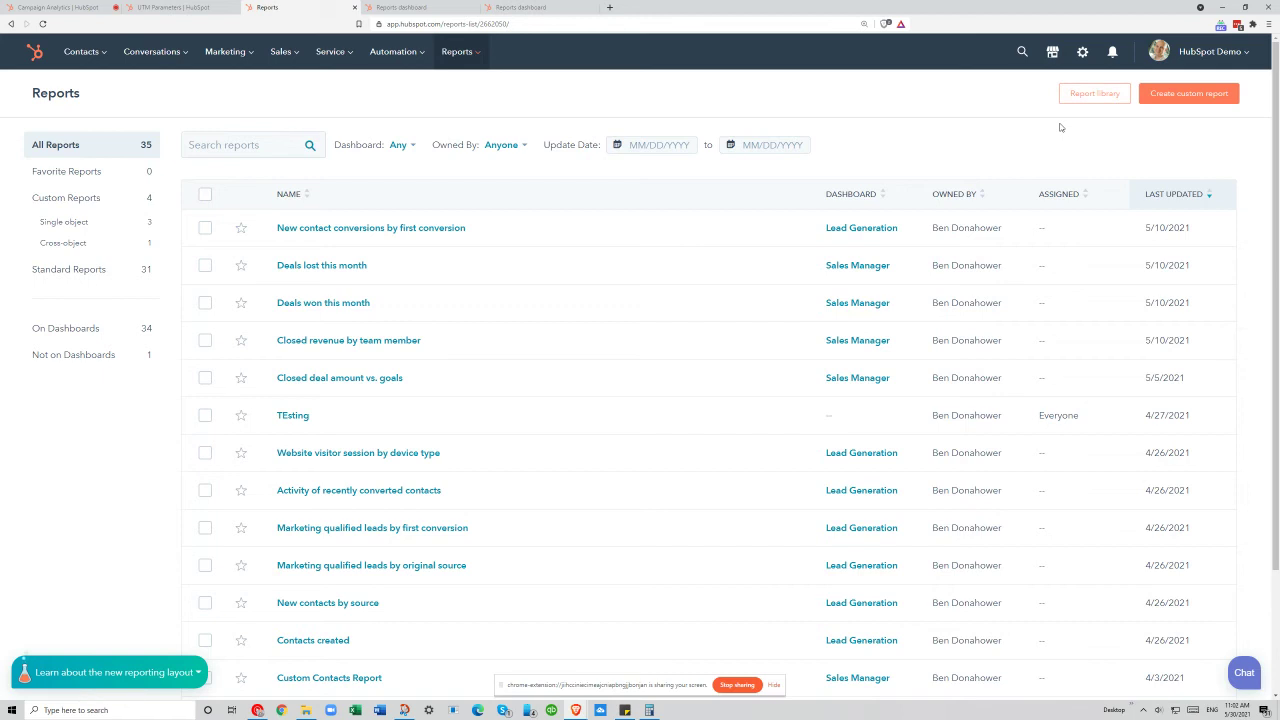
Open the report library and filter the report content by Ads, trying the Performance filter and removing it again
{"action": "left_click", "coordinate": [1089, 94]}
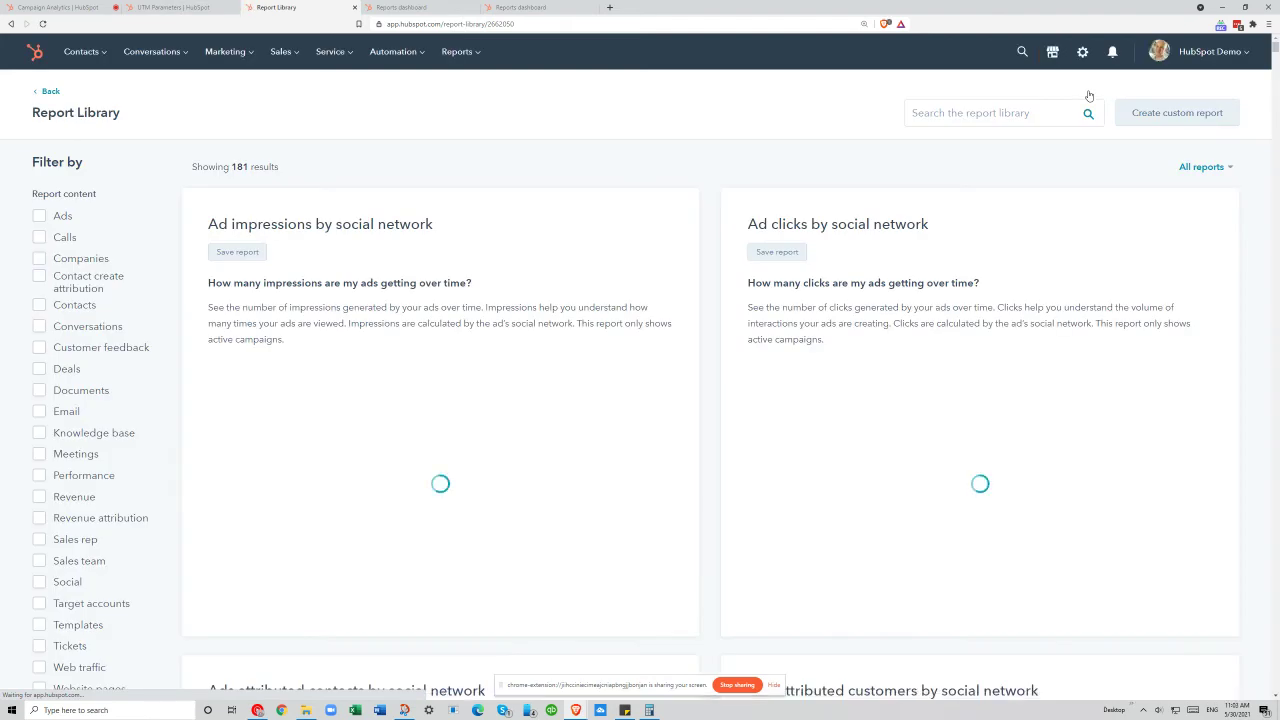
{"action": "left_click", "coordinate": [40, 217]}
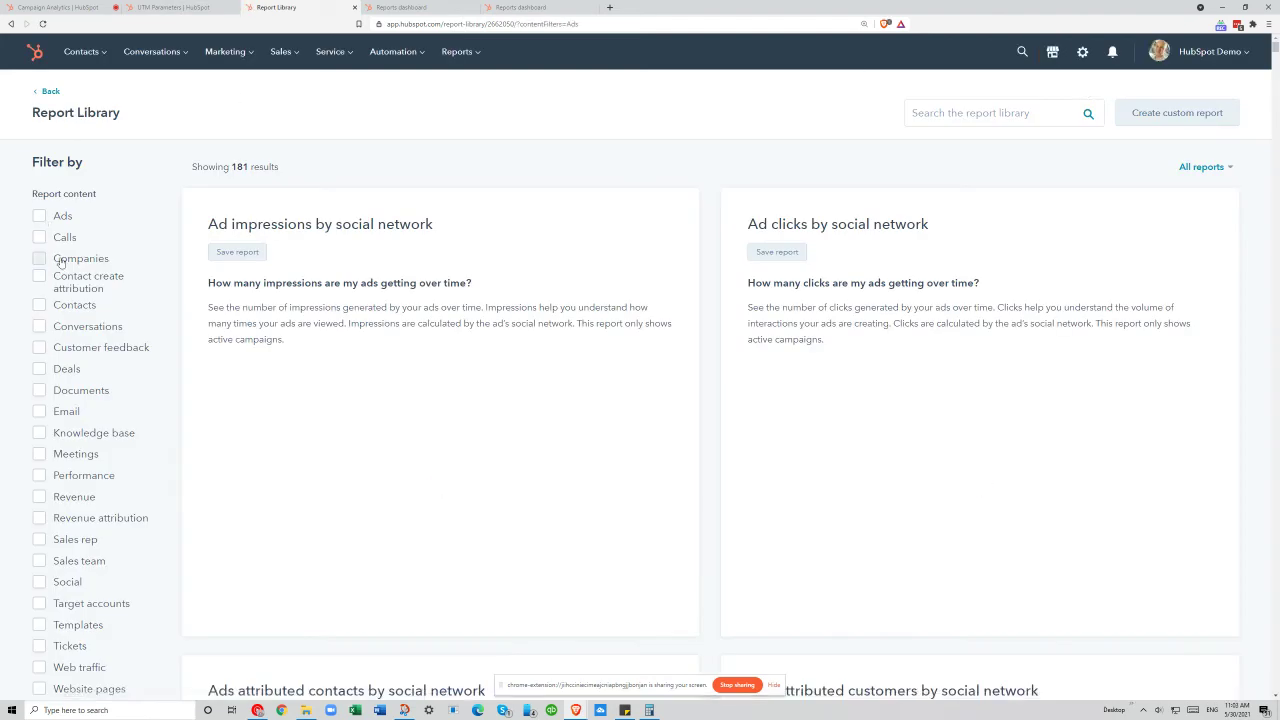
{"action": "left_click", "coordinate": [63, 477]}
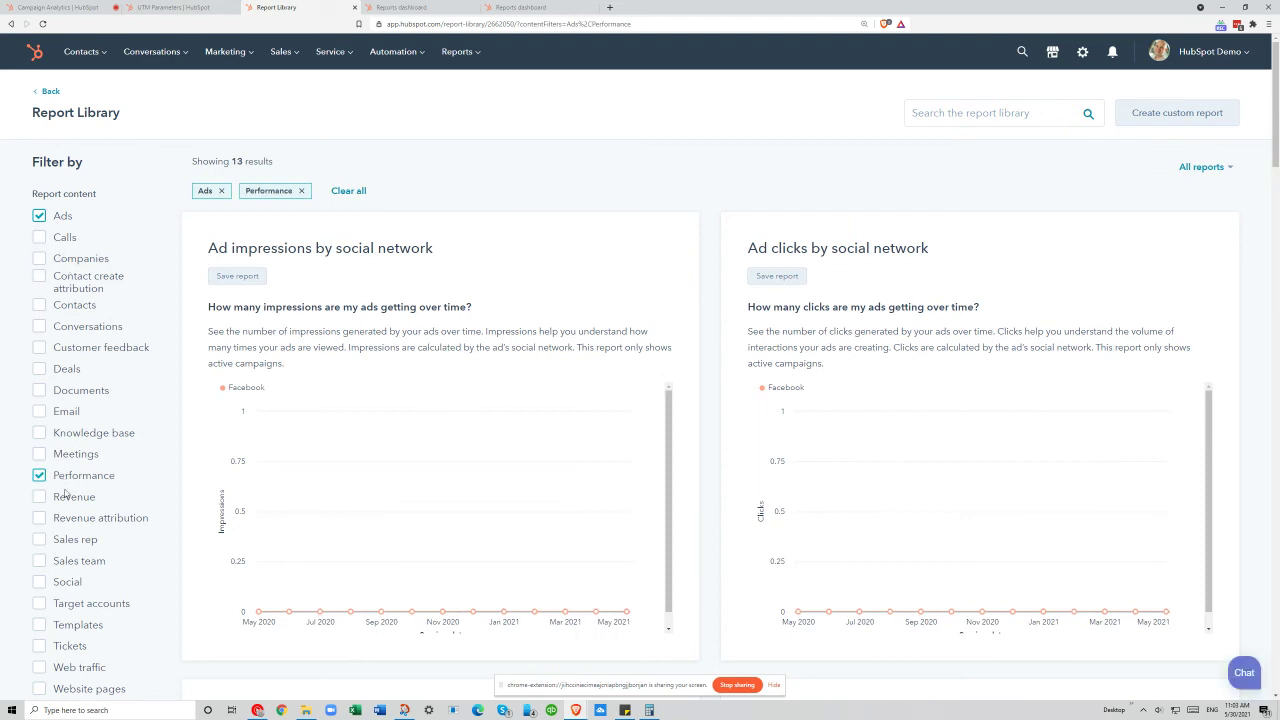
{"action": "left_click", "coordinate": [64, 478]}
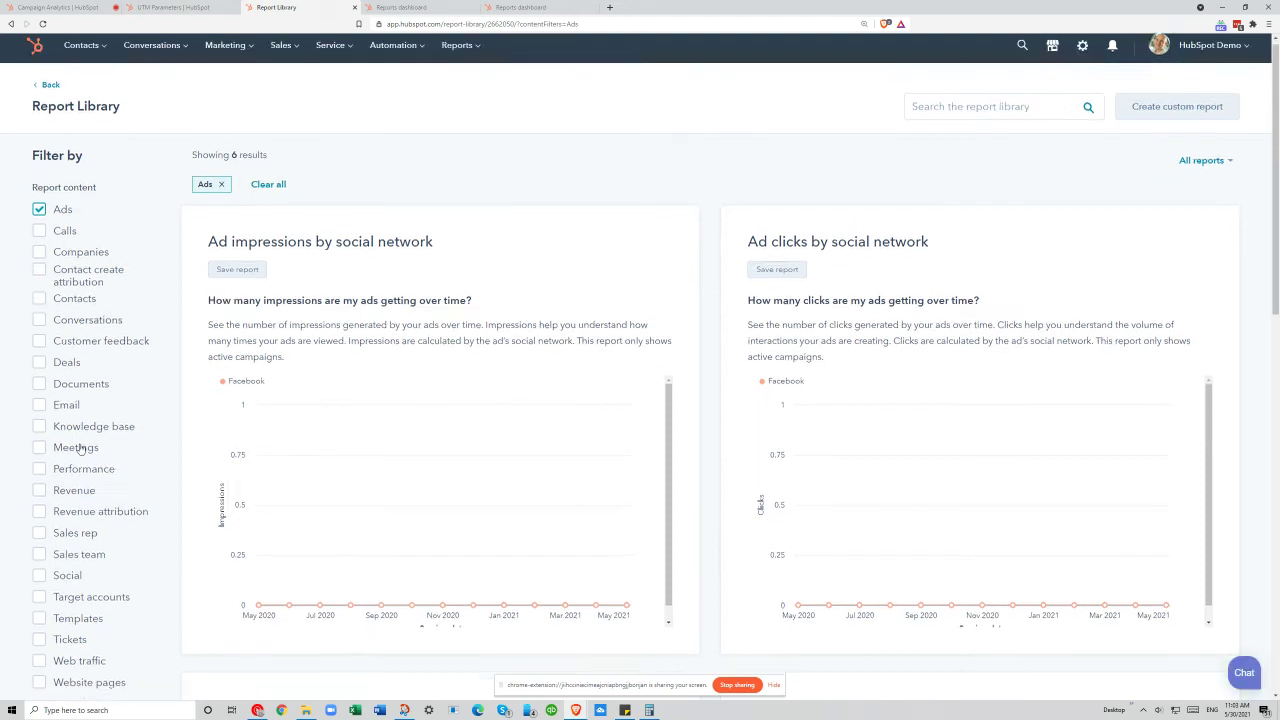
Look through the report library's remaining content filters and its report type filters
{"action": "scroll", "coordinate": [110, 510], "scroll_direction": "down", "scroll_amount": 3}
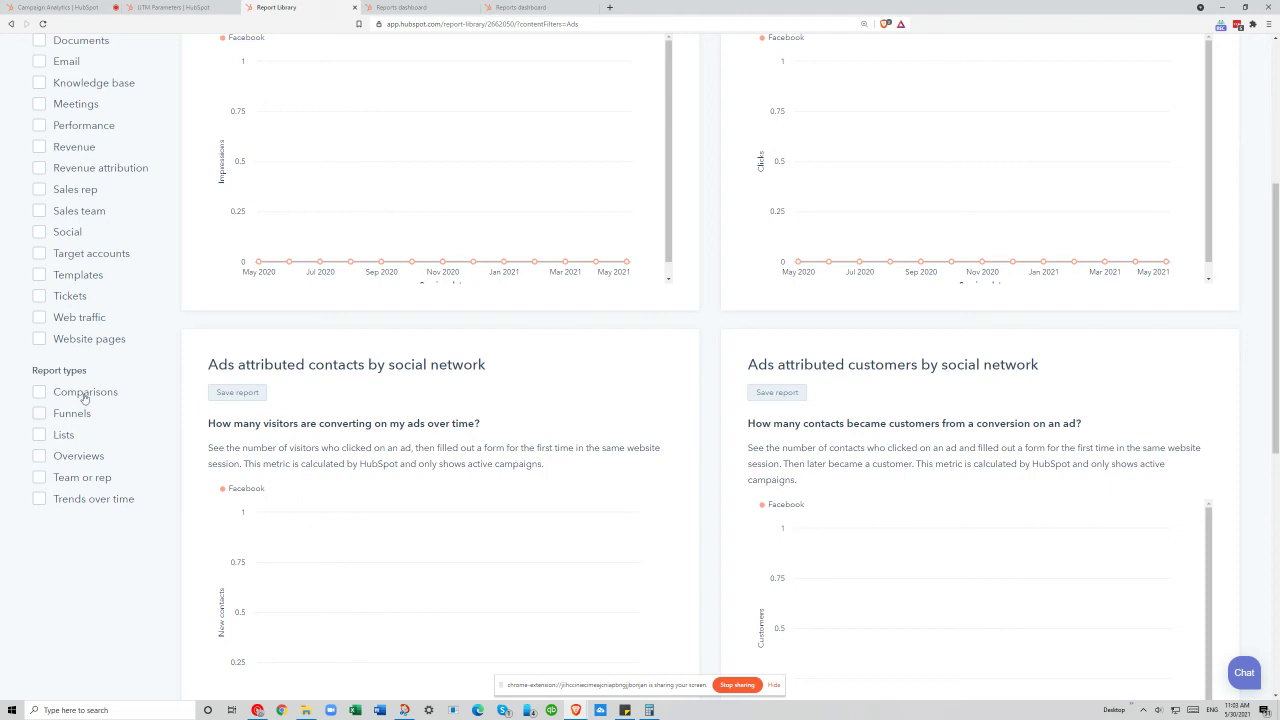
{"action": "scroll", "coordinate": [82, 400], "scroll_direction": "up", "scroll_amount": 3}
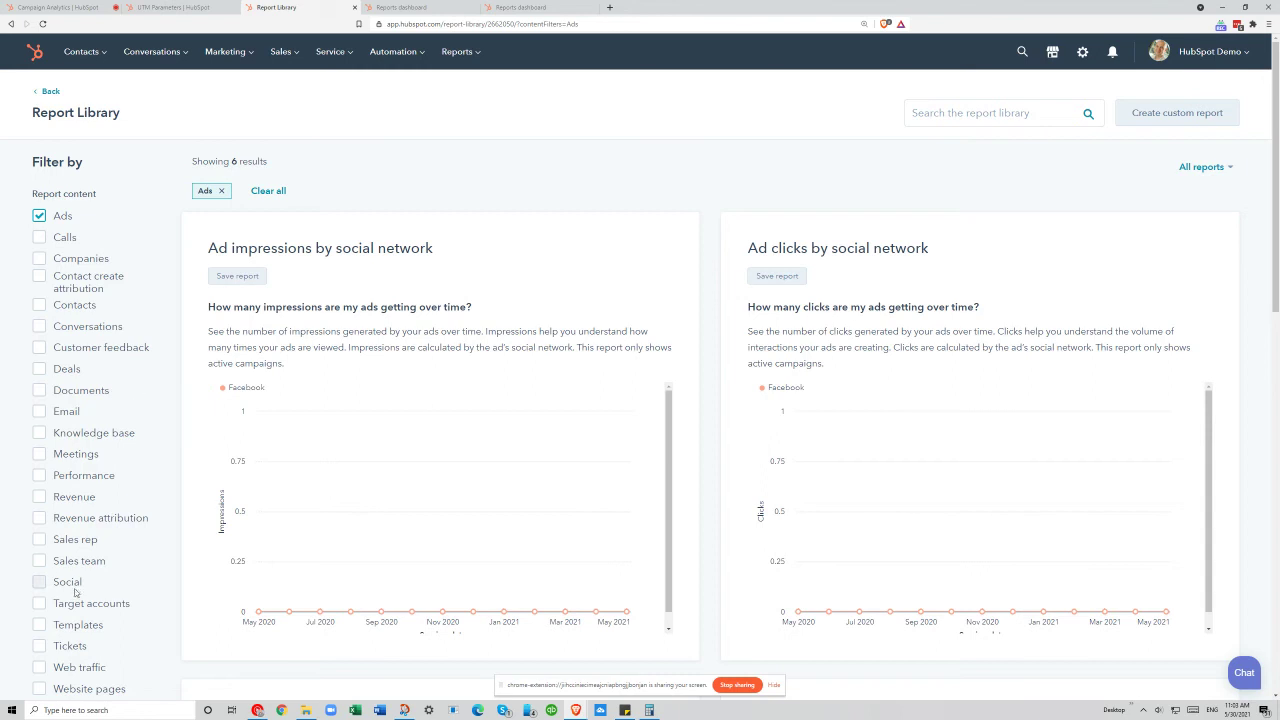
{"action": "scroll", "coordinate": [73, 595], "scroll_direction": "down", "scroll_amount": 1}
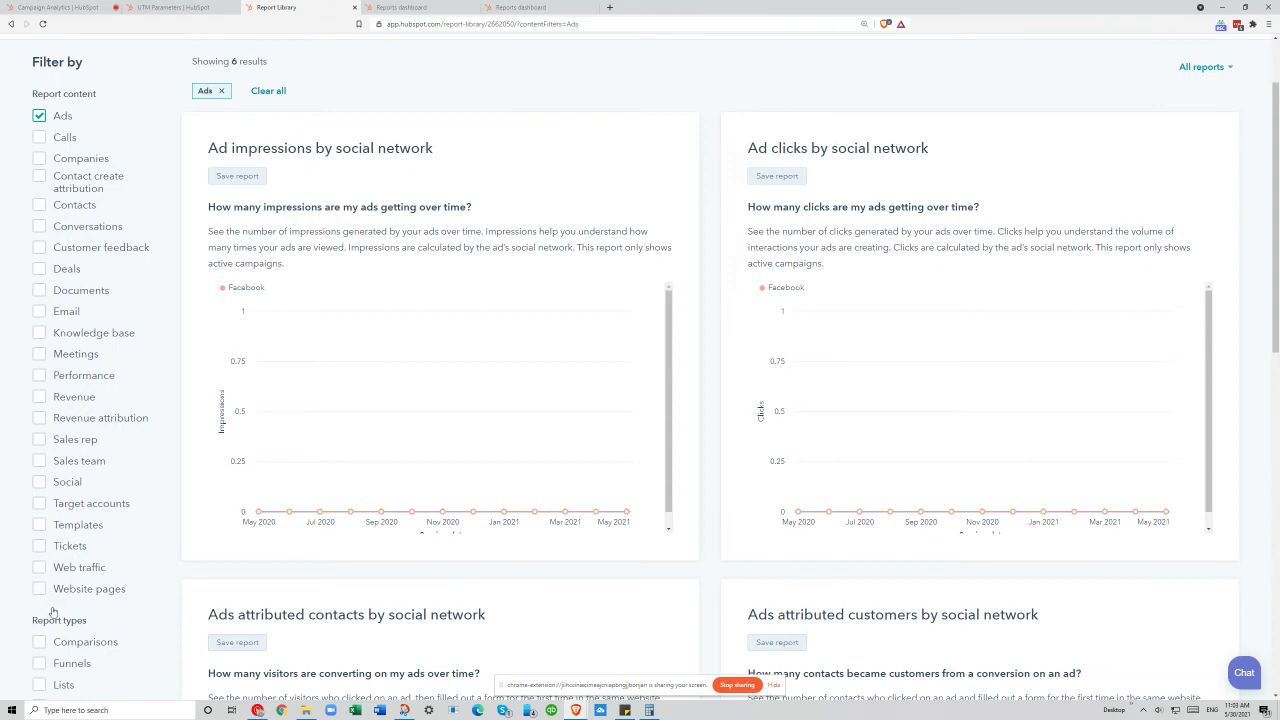
Add the Web traffic, Website pages and Performance content filters to the report library alongside Ads
{"action": "left_click", "coordinate": [62, 567]}
{"action": "left_click", "coordinate": [66, 592]}
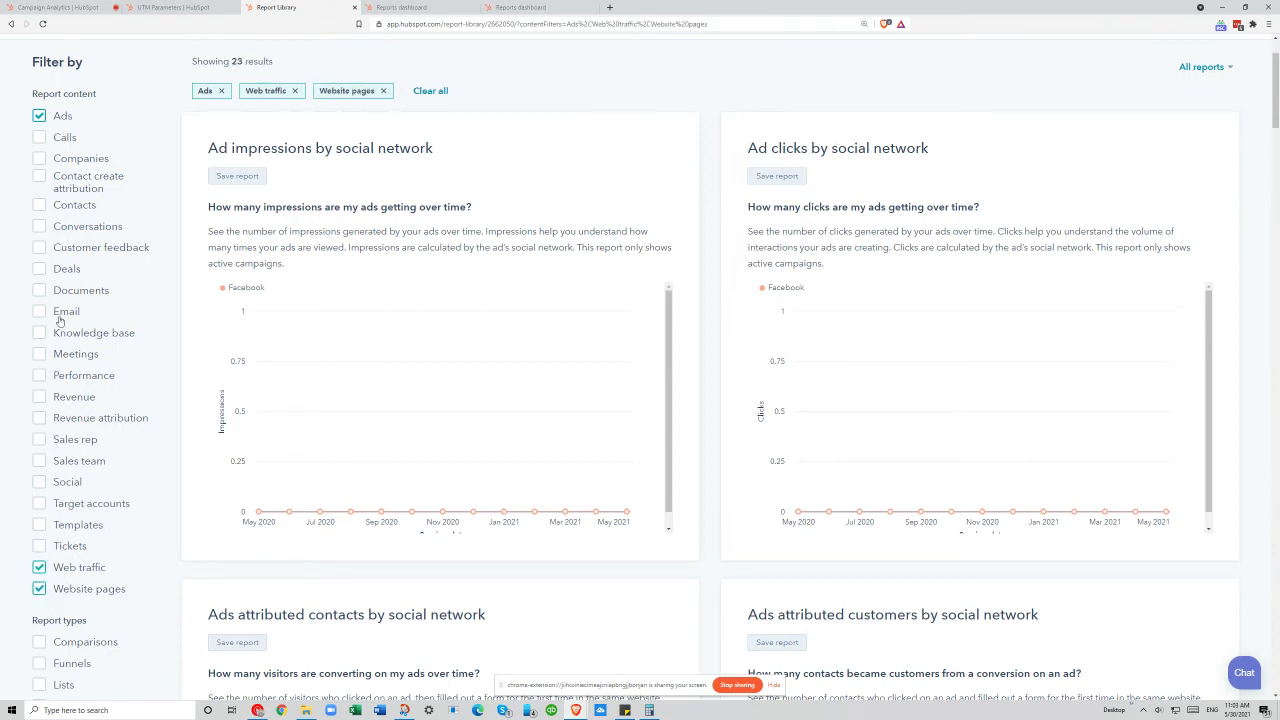
{"action": "scroll", "coordinate": [40, 290], "scroll_direction": "up", "scroll_amount": 1}
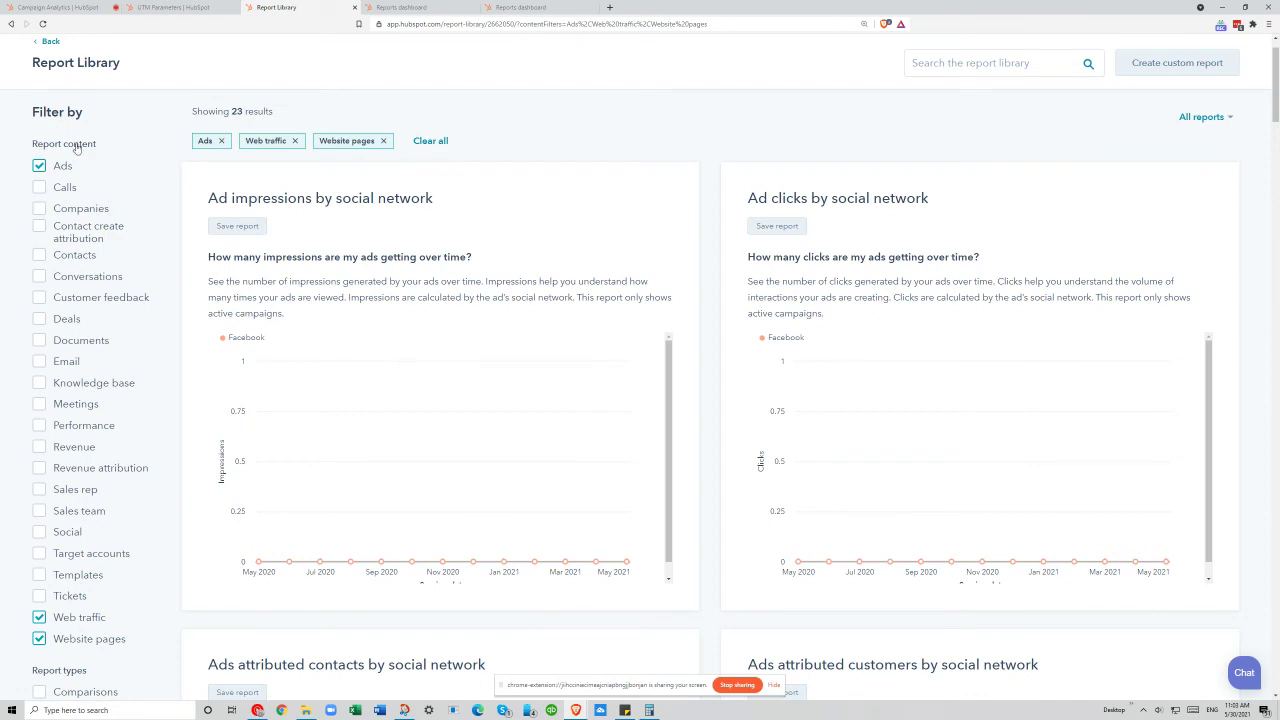
{"action": "left_click", "coordinate": [39, 425]}
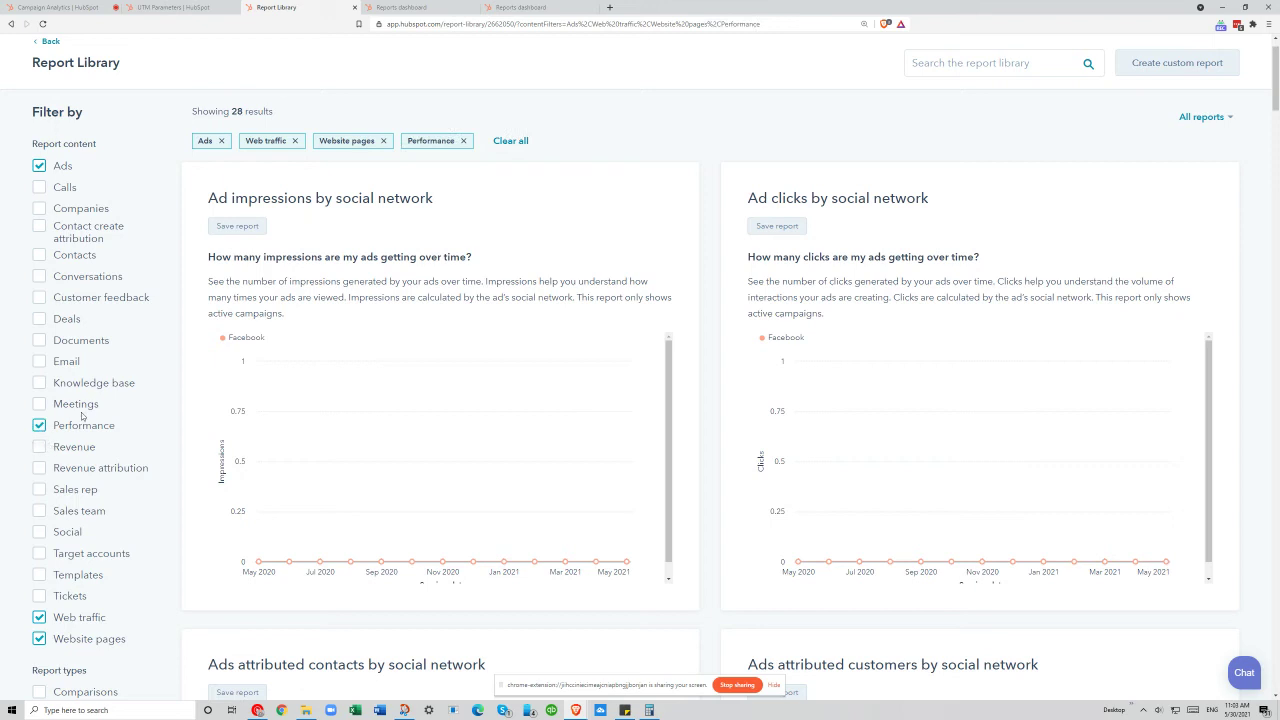
Look through the library reports that match the content filters and the available report type filters
{"action": "scroll", "coordinate": [137, 446], "scroll_direction": "down", "scroll_amount": 9}
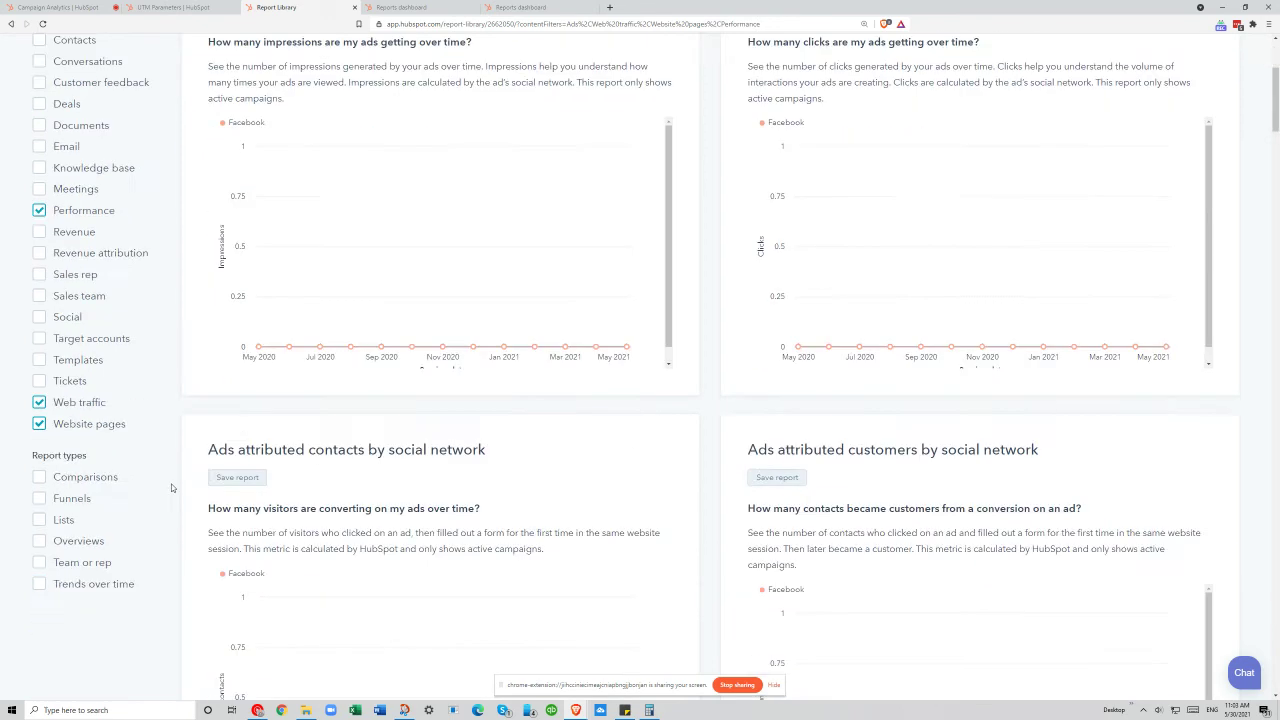
{"action": "scroll", "coordinate": [563, 459], "scroll_direction": "down", "scroll_amount": 5}
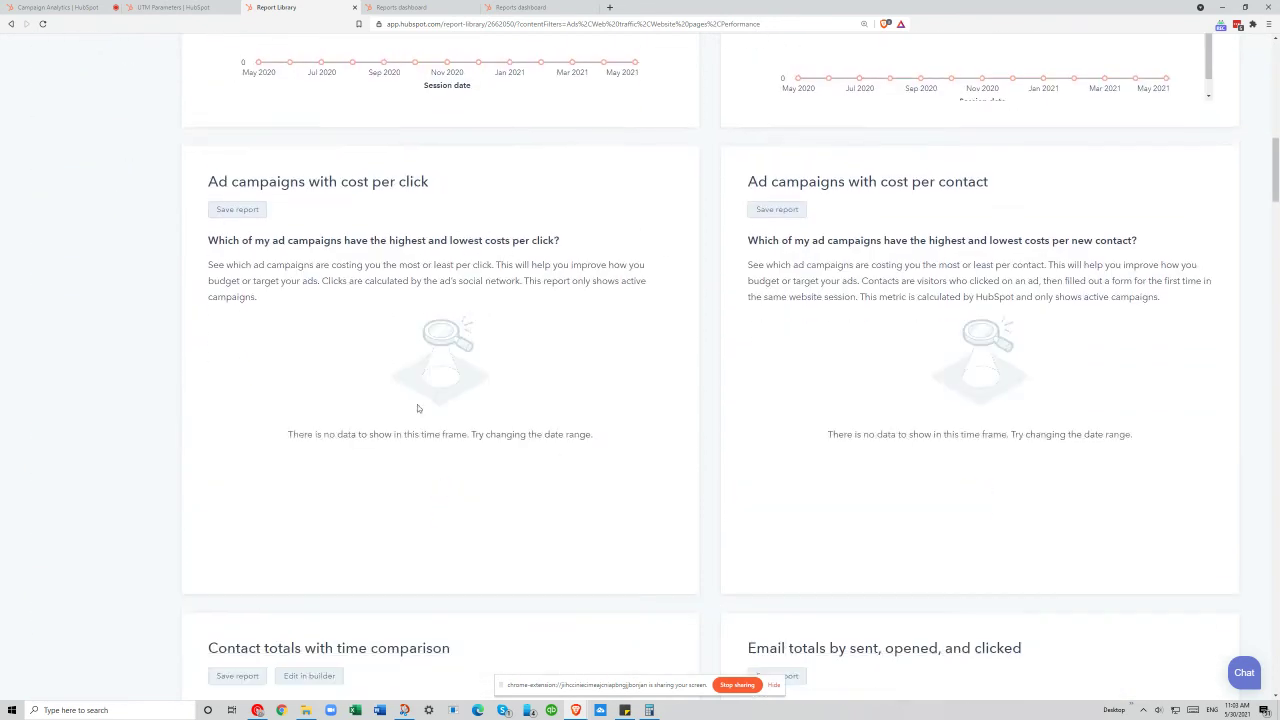
{"action": "scroll", "coordinate": [650, 347], "scroll_direction": "down", "scroll_amount": 9}
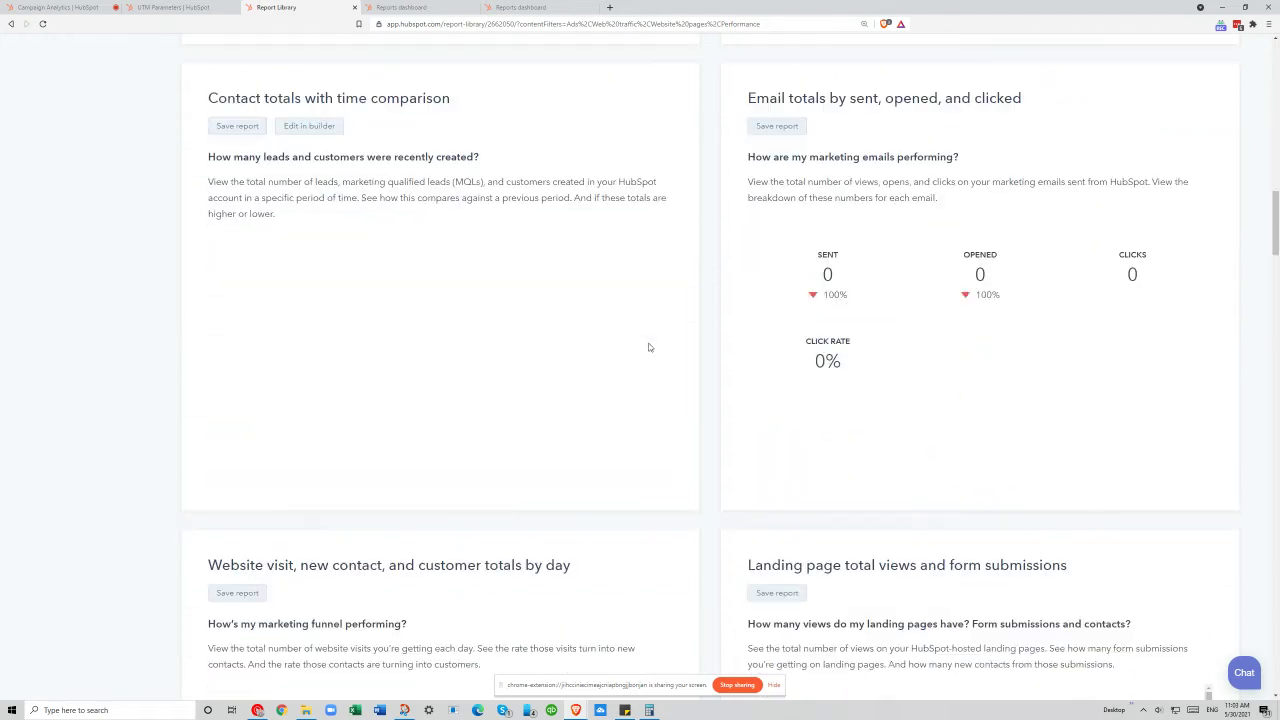
{"action": "scroll", "coordinate": [654, 349], "scroll_direction": "down", "scroll_amount": 8}
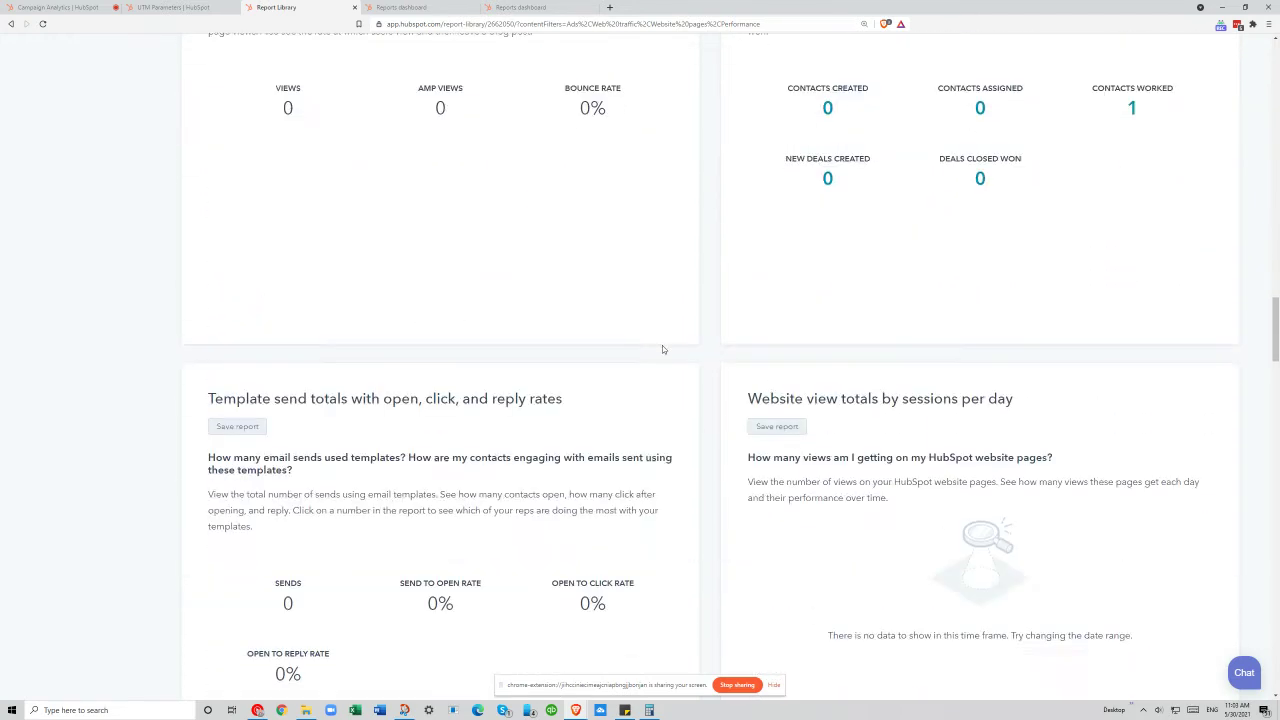
{"action": "scroll", "coordinate": [663, 349], "scroll_direction": "down", "scroll_amount": 3}
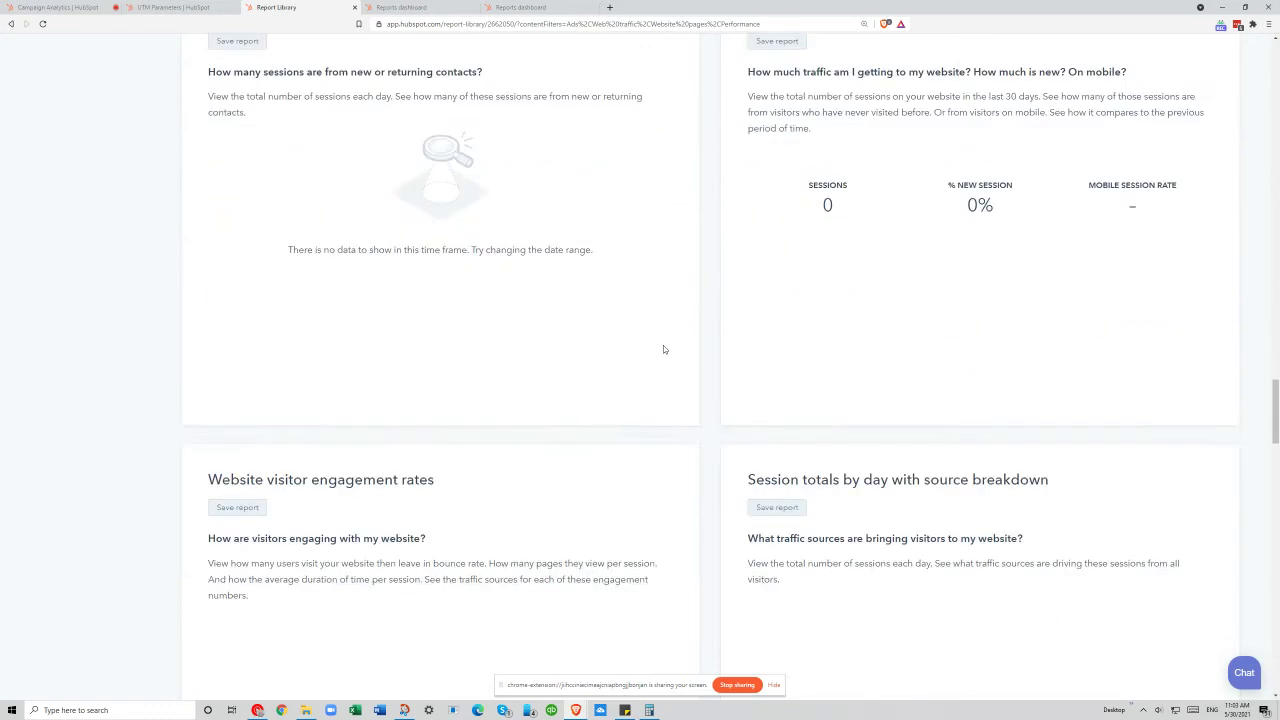
{"action": "left_click_drag", "start_coordinate": [1275, 420], "coordinate": [1275, 45]}
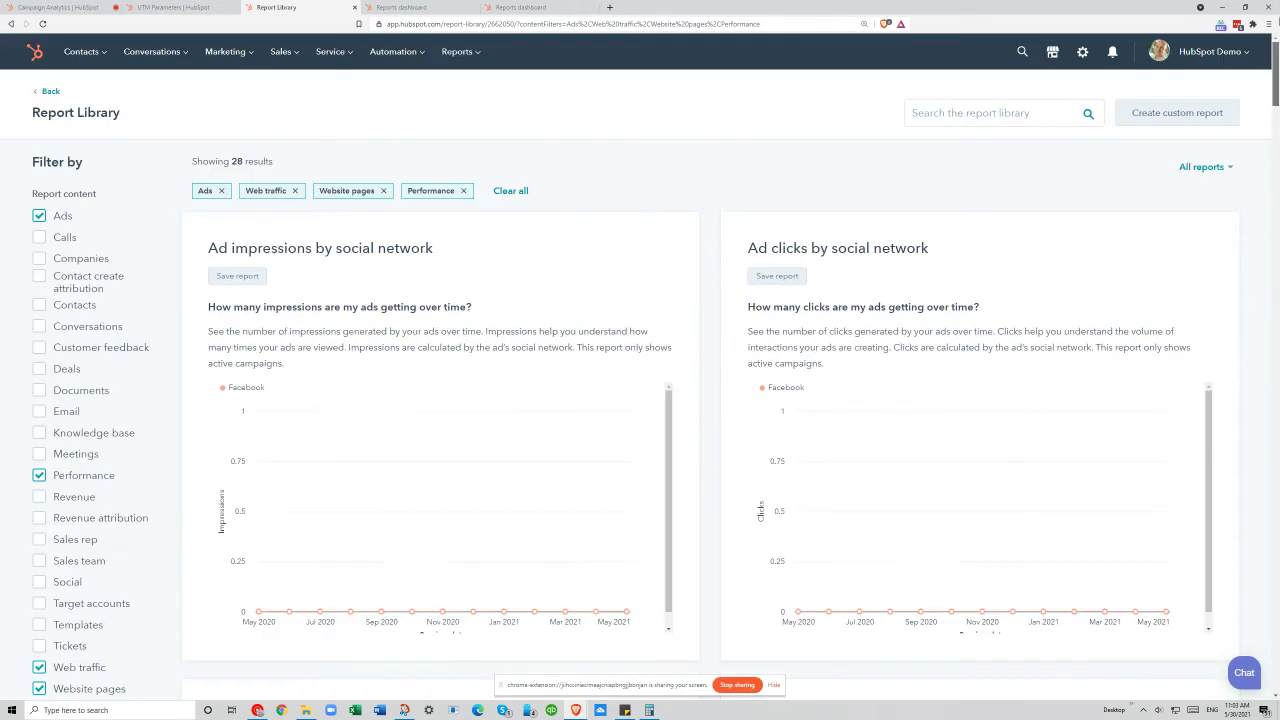
{"action": "scroll", "coordinate": [400, 555], "scroll_direction": "down", "scroll_amount": 2}
{"action": "scroll", "coordinate": [18, 551], "scroll_direction": "down", "scroll_amount": 2}
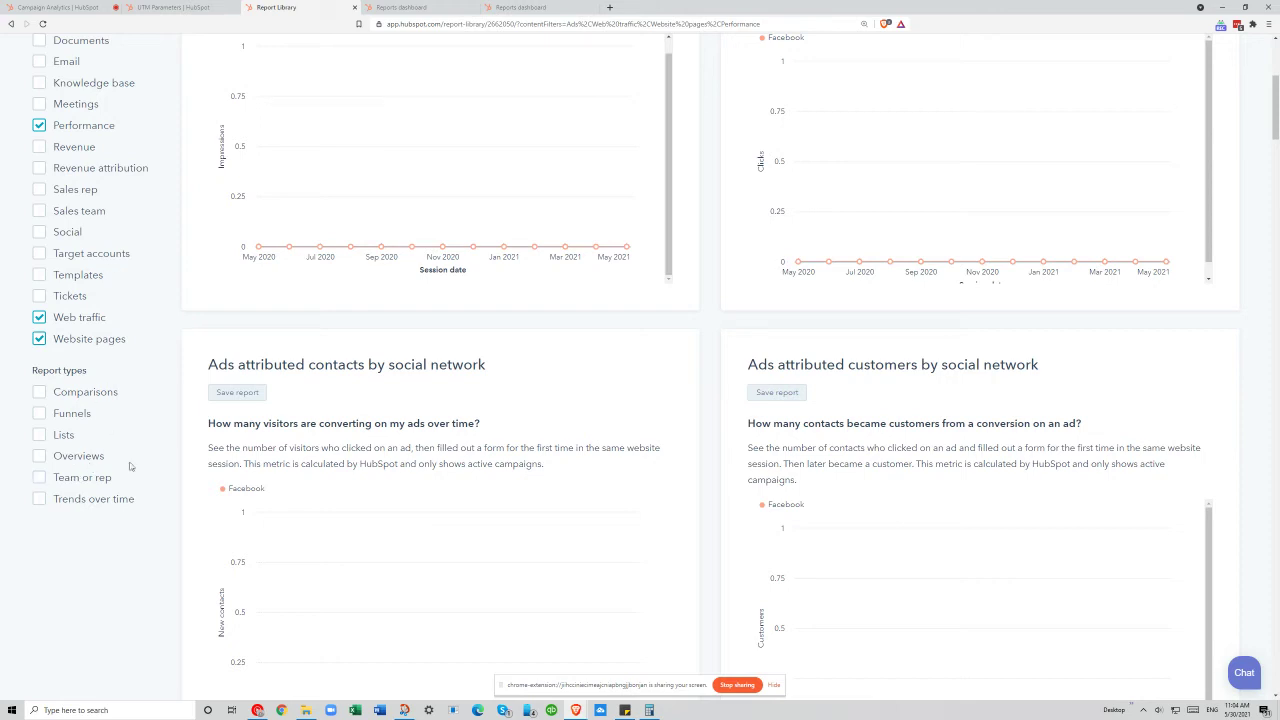
{"action": "scroll", "coordinate": [147, 495], "scroll_direction": "up", "scroll_amount": 4}
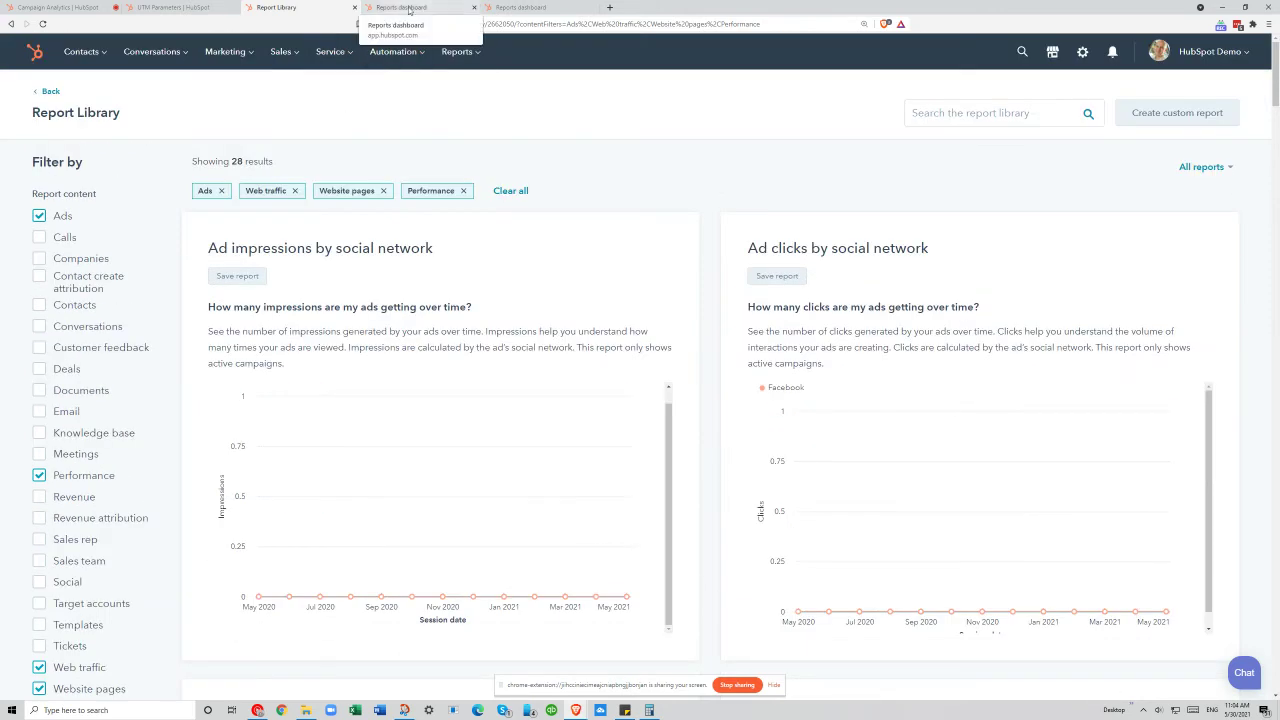
Start a custom report in the Custom Report Builder with Contacts as primary source plus Companies and Marketing email as data sources
{"action": "left_click", "coordinate": [1136, 117]}
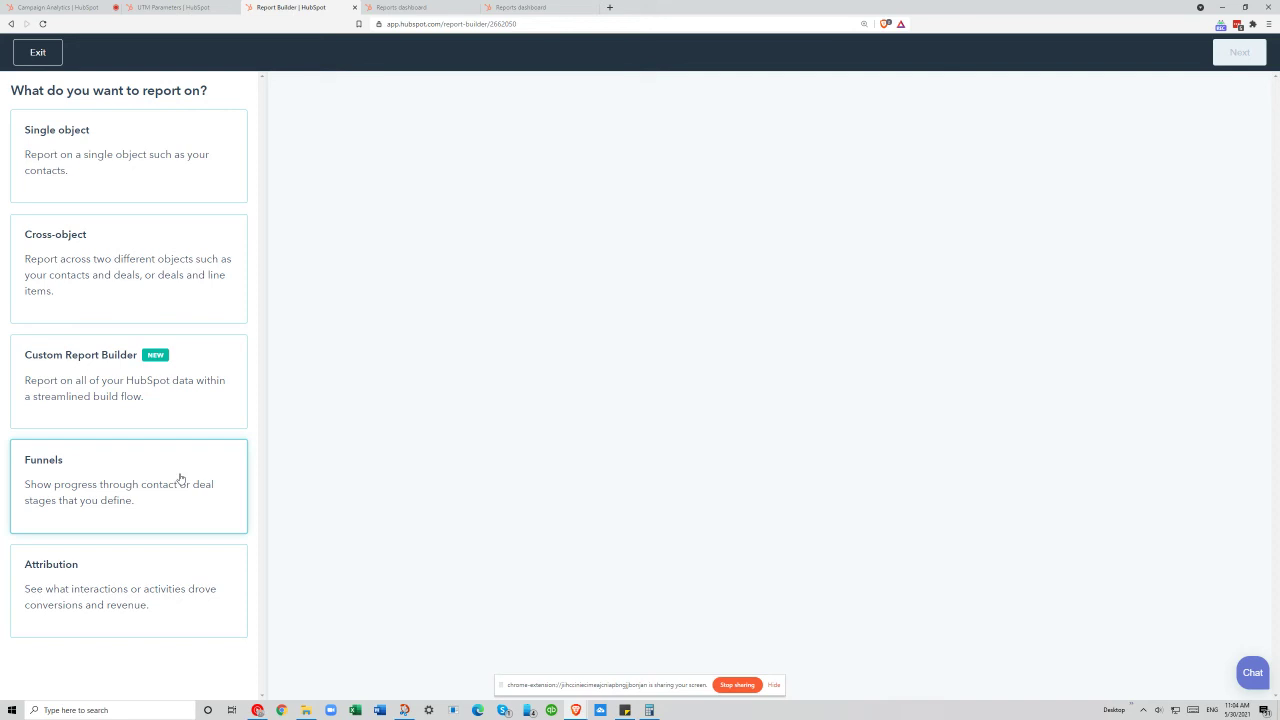
{"action": "left_click", "coordinate": [118, 296]}
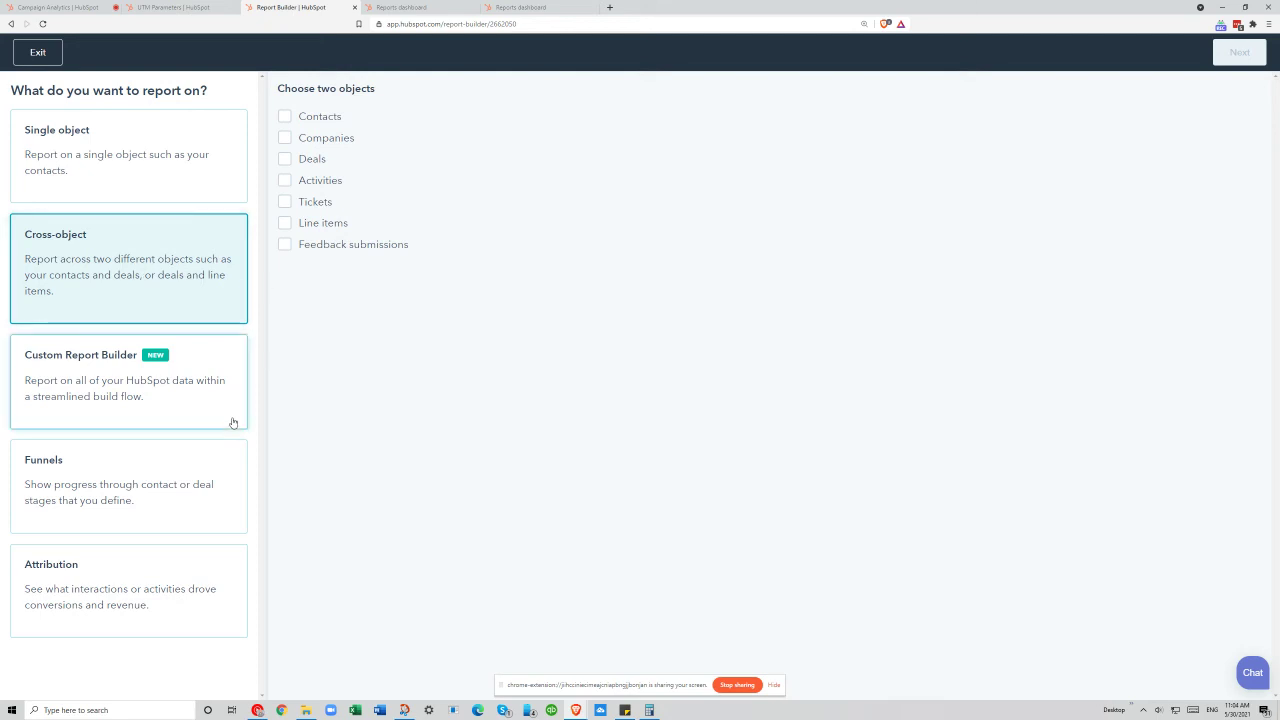
{"action": "left_click", "coordinate": [192, 402]}
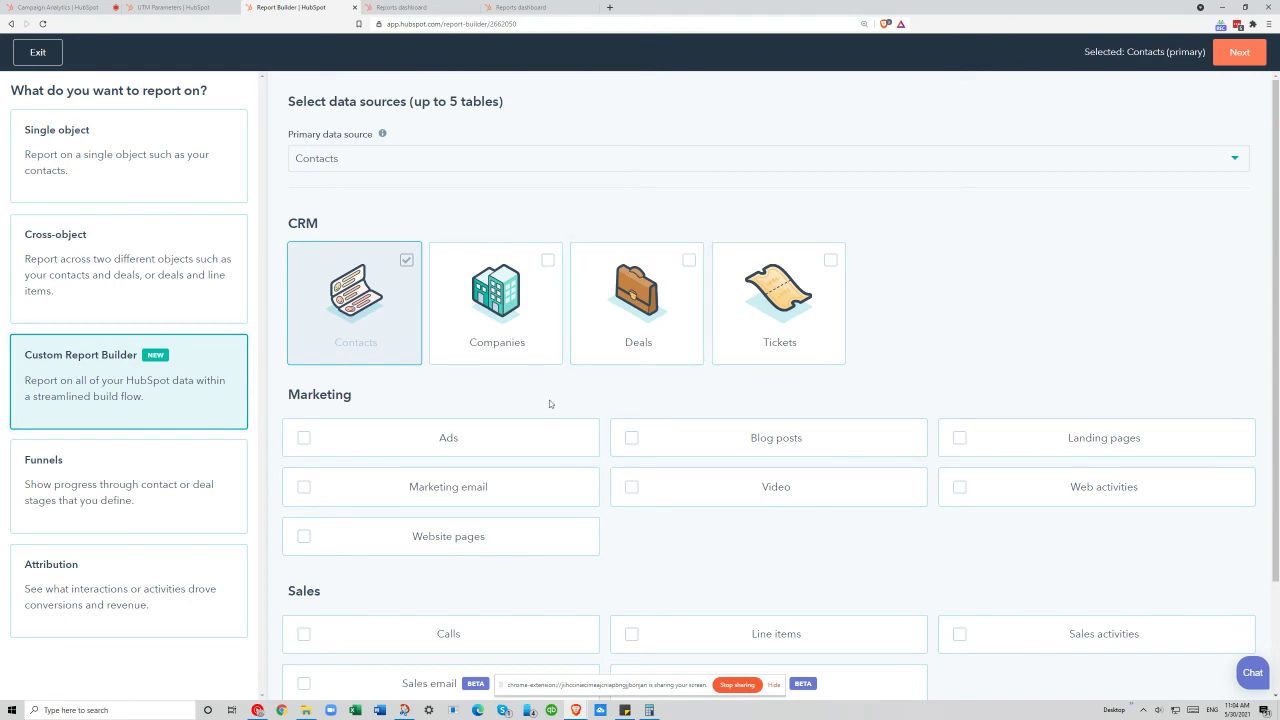
{"action": "left_click", "coordinate": [528, 357]}
{"action": "scroll", "coordinate": [608, 549], "scroll_direction": "down", "scroll_amount": 2}
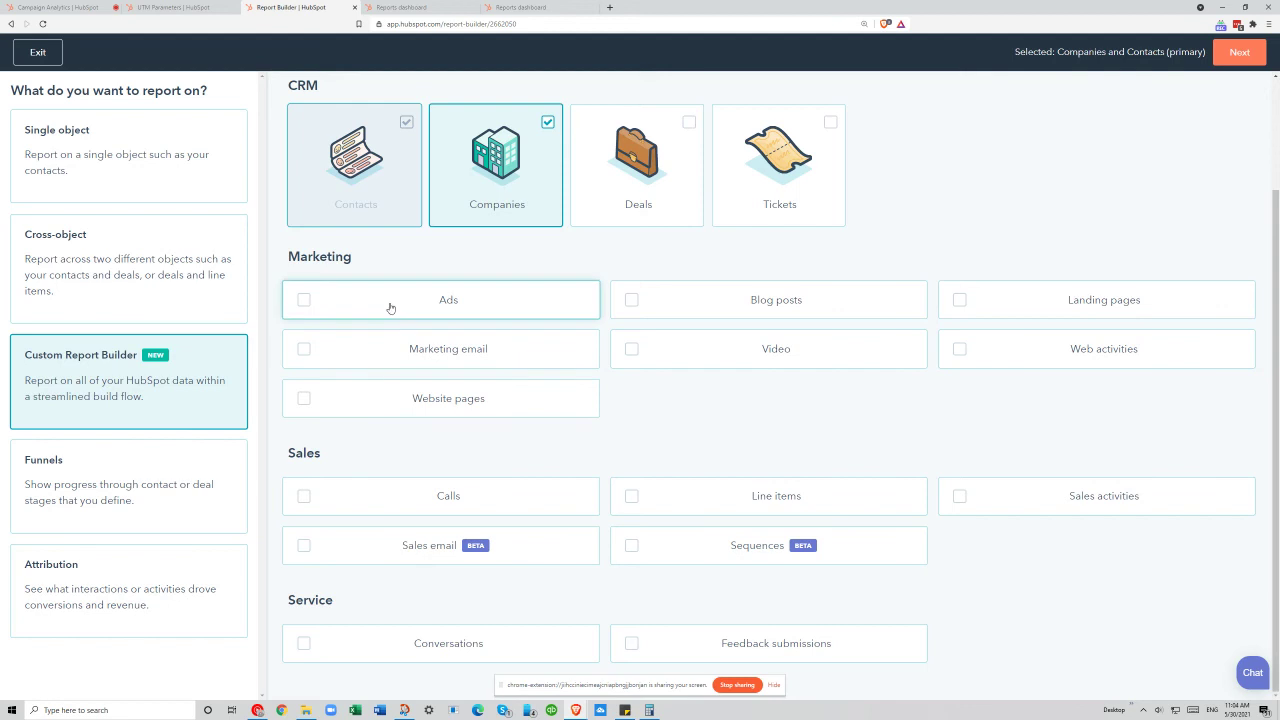
{"action": "left_click", "coordinate": [415, 351]}
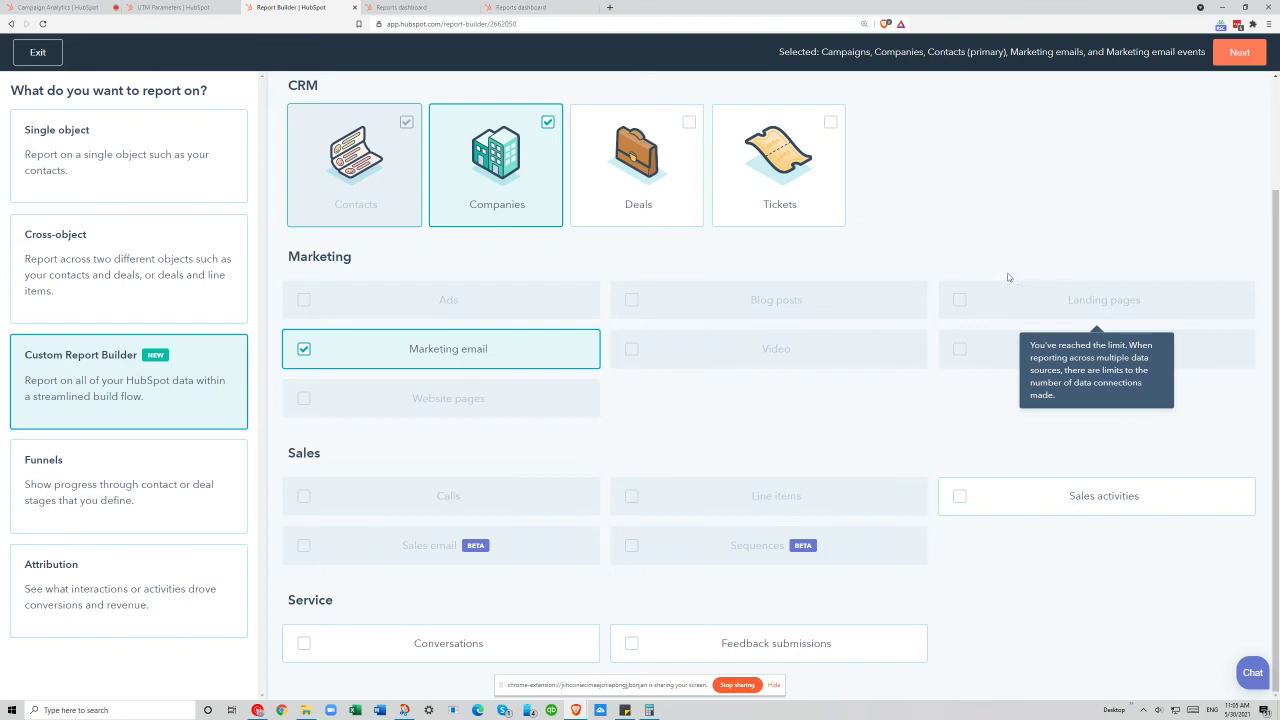
{"action": "left_click", "coordinate": [1238, 56]}
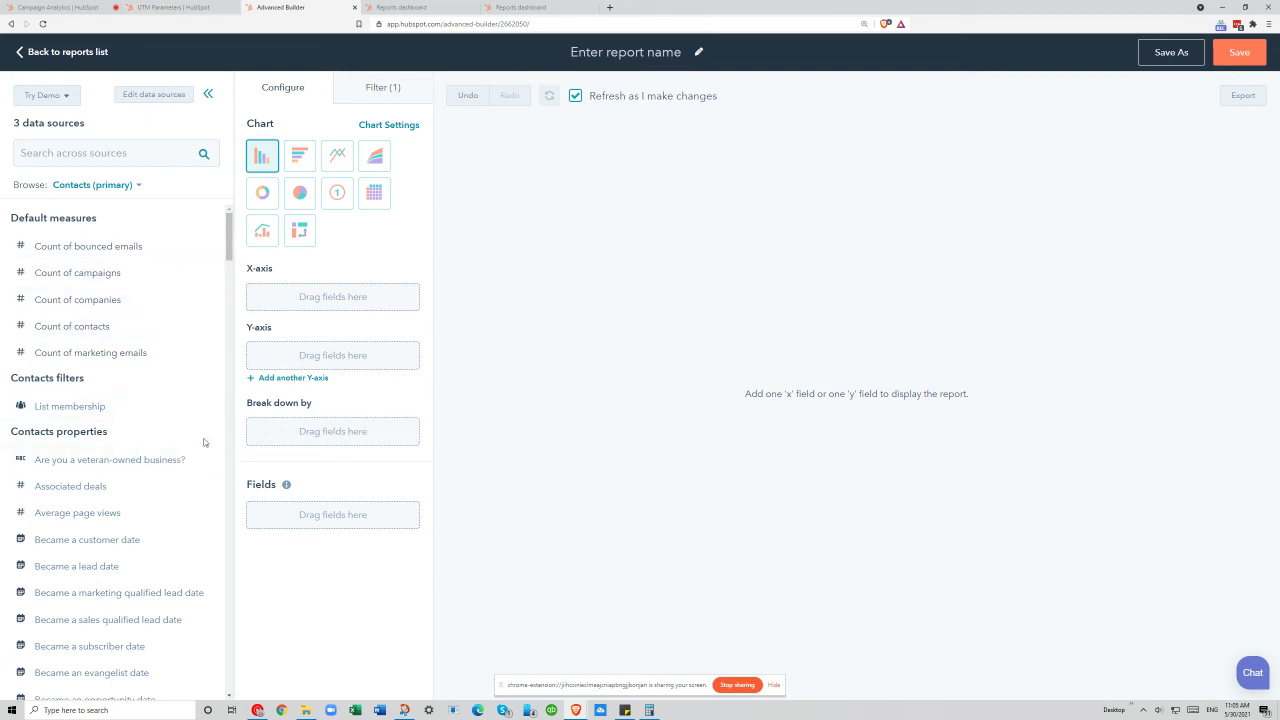
Add Count of companies and Annual revenue from the Companies source, charting Annual revenue on the X-axis and Count of companies on the Y-axis
{"action": "scroll", "coordinate": [195, 470], "scroll_direction": "down", "scroll_amount": 2}
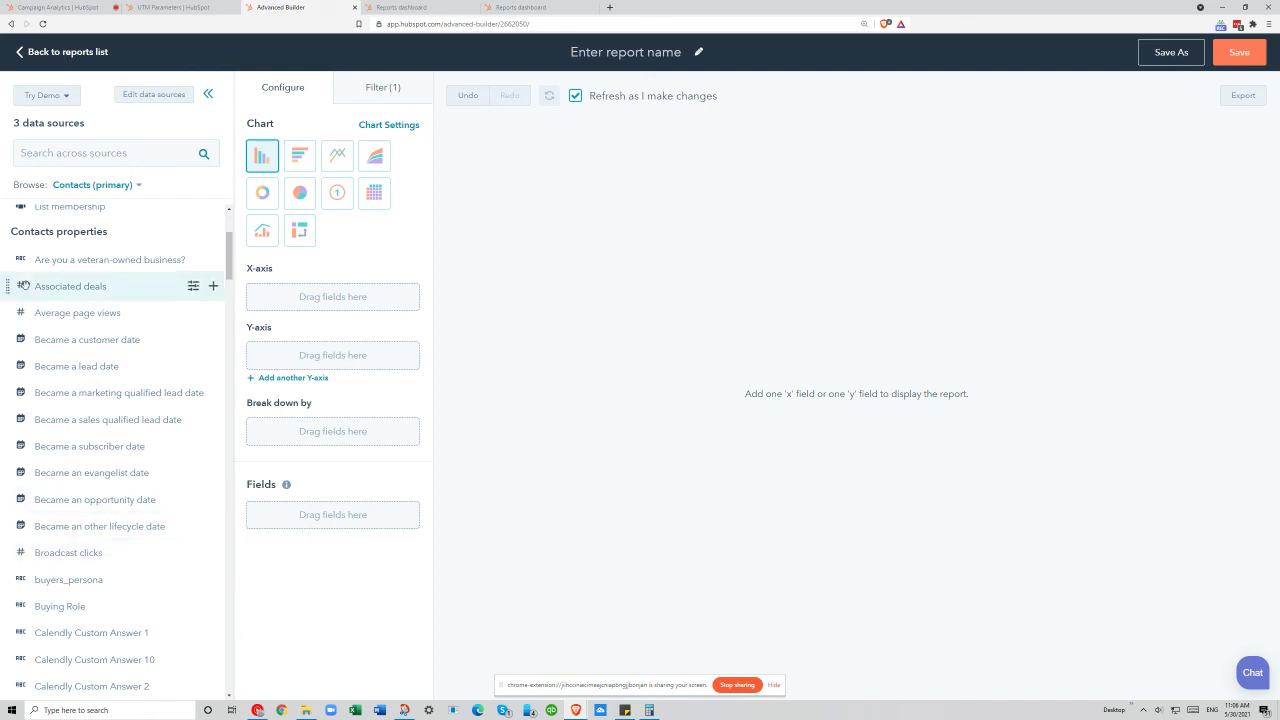
{"action": "left_click", "coordinate": [90, 185]}
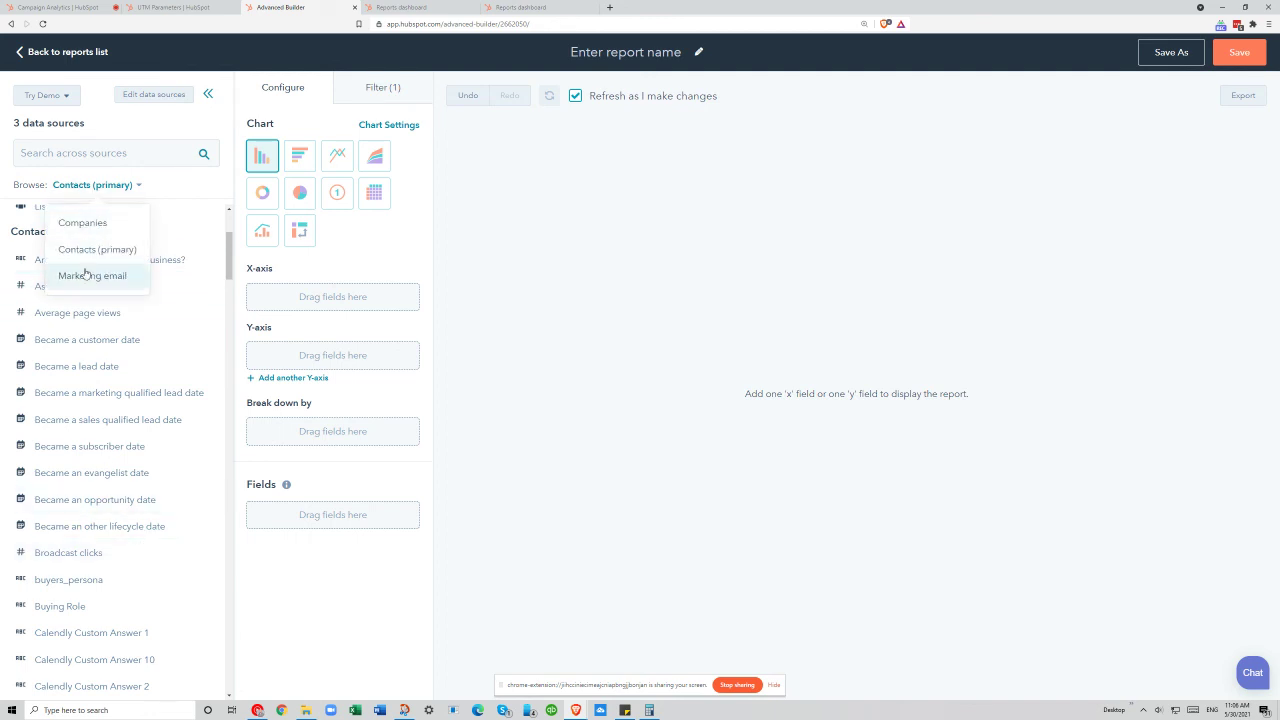
{"action": "left_click", "coordinate": [84, 222]}
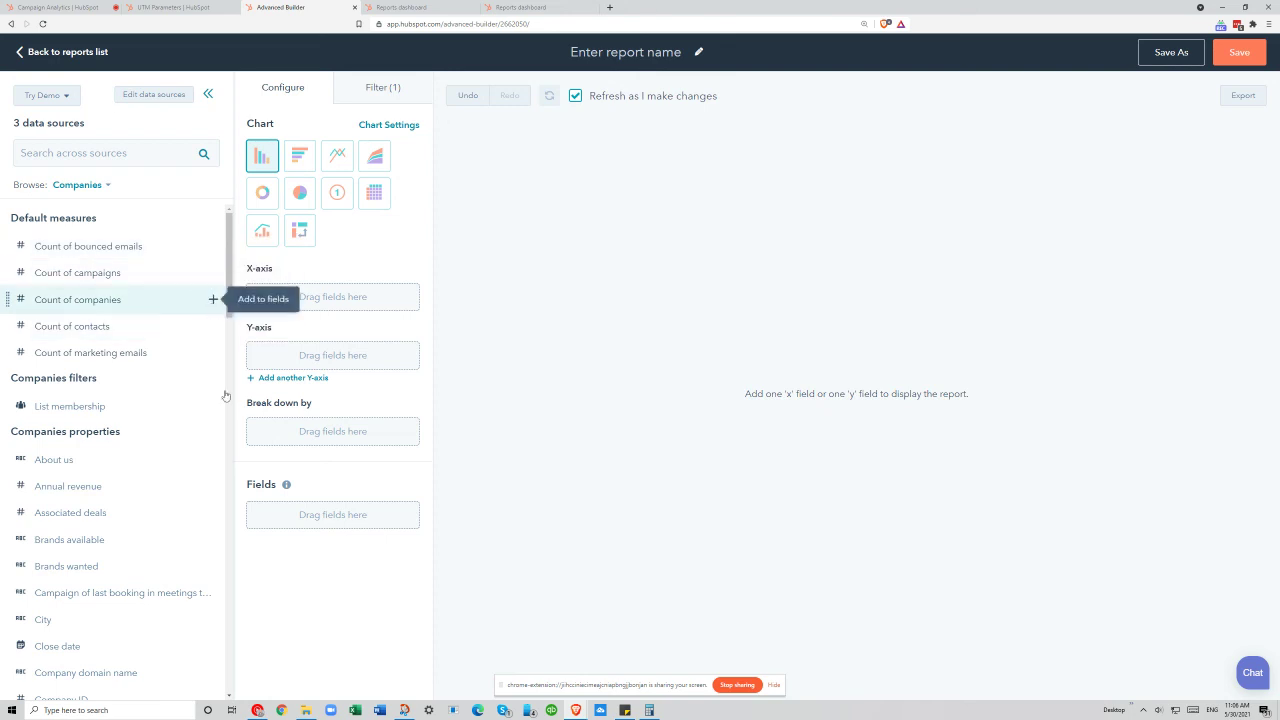
{"action": "left_click", "coordinate": [212, 299]}
{"action": "scroll", "coordinate": [178, 585], "scroll_direction": "down", "scroll_amount": 3}
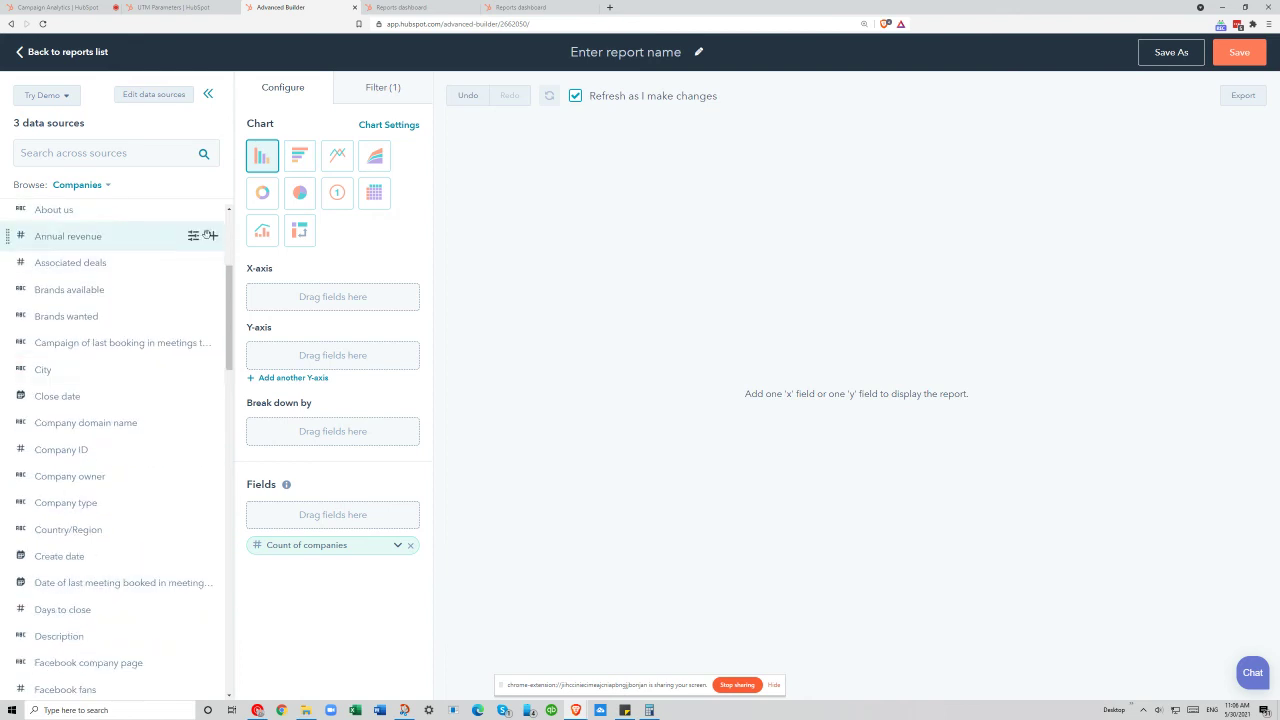
{"action": "left_click", "coordinate": [212, 235]}
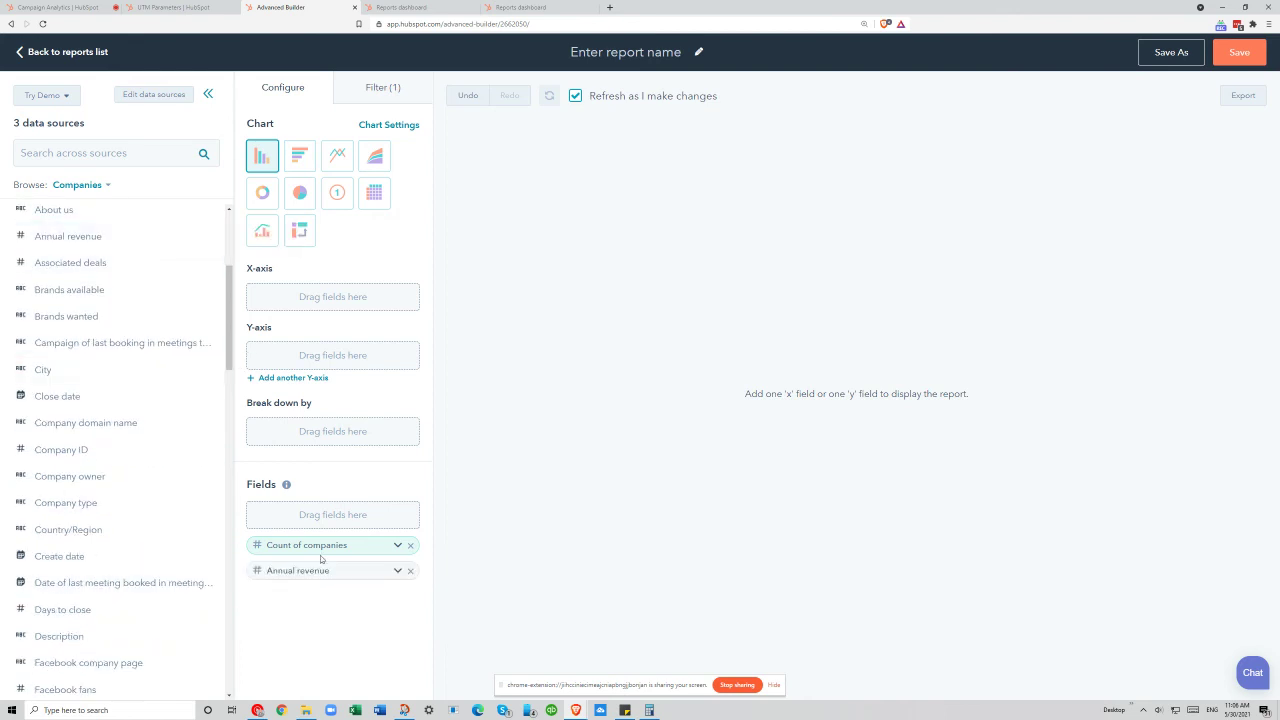
{"action": "left_click_drag", "start_coordinate": [320, 555], "coordinate": [312, 294]}
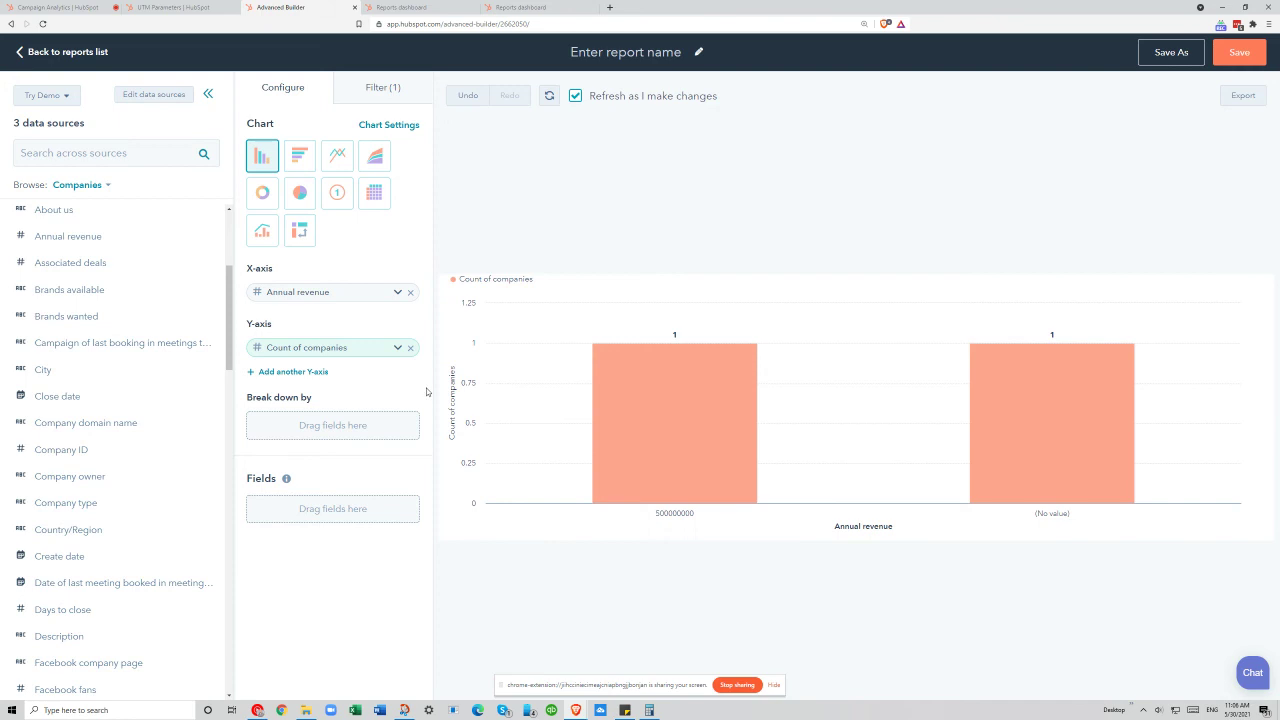
Look at the aggregation and sort options of the X-axis Annual revenue field and cancel without changes
{"action": "left_click", "coordinate": [397, 292]}
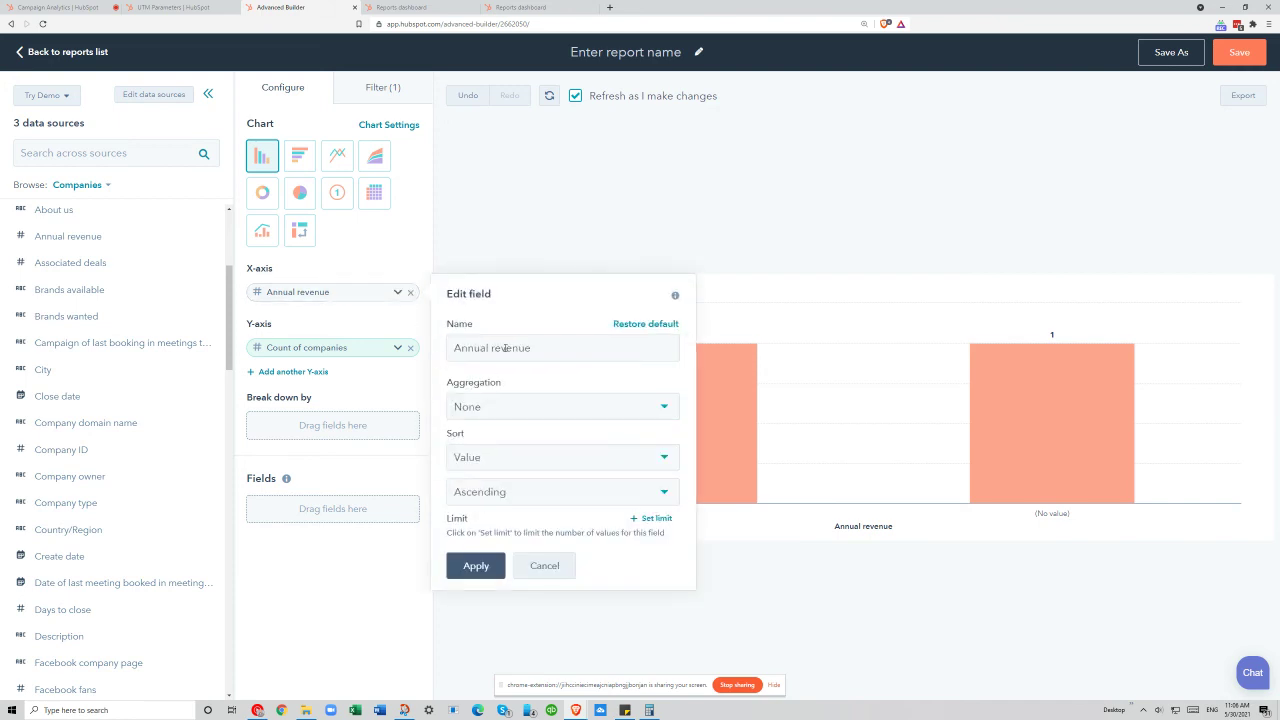
{"action": "left_click", "coordinate": [523, 408]}
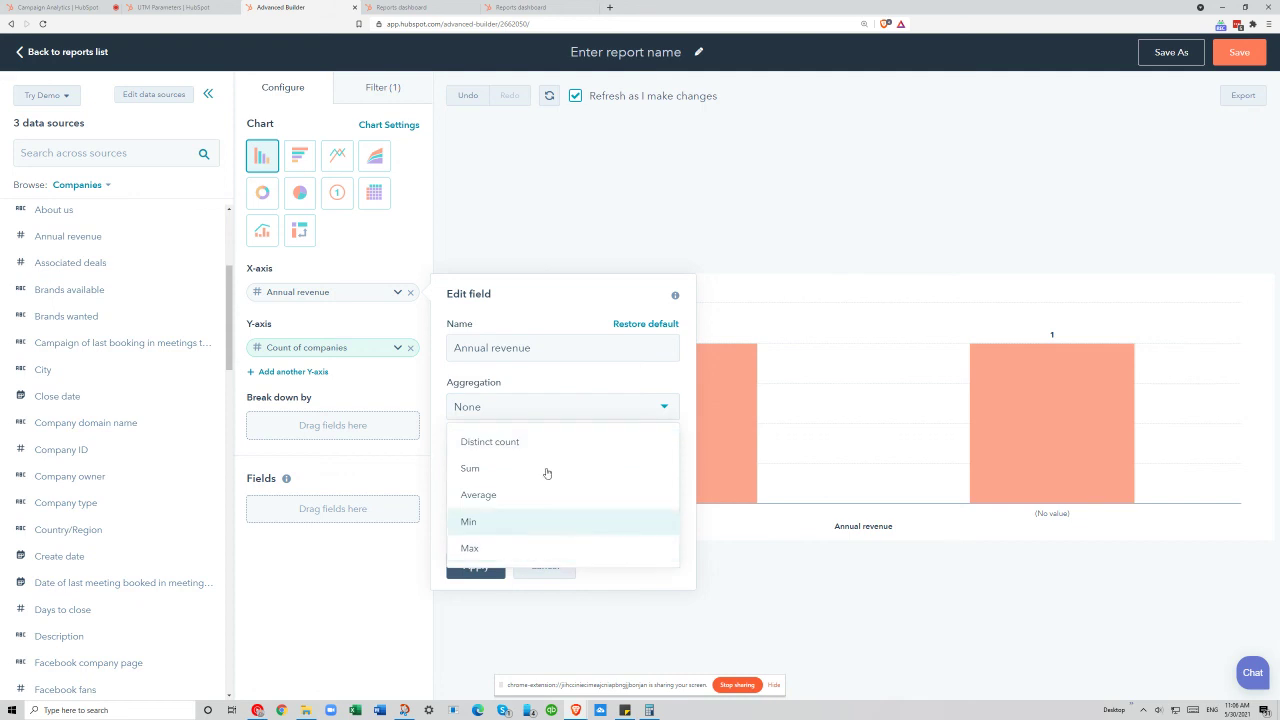
{"action": "left_click", "coordinate": [543, 311]}
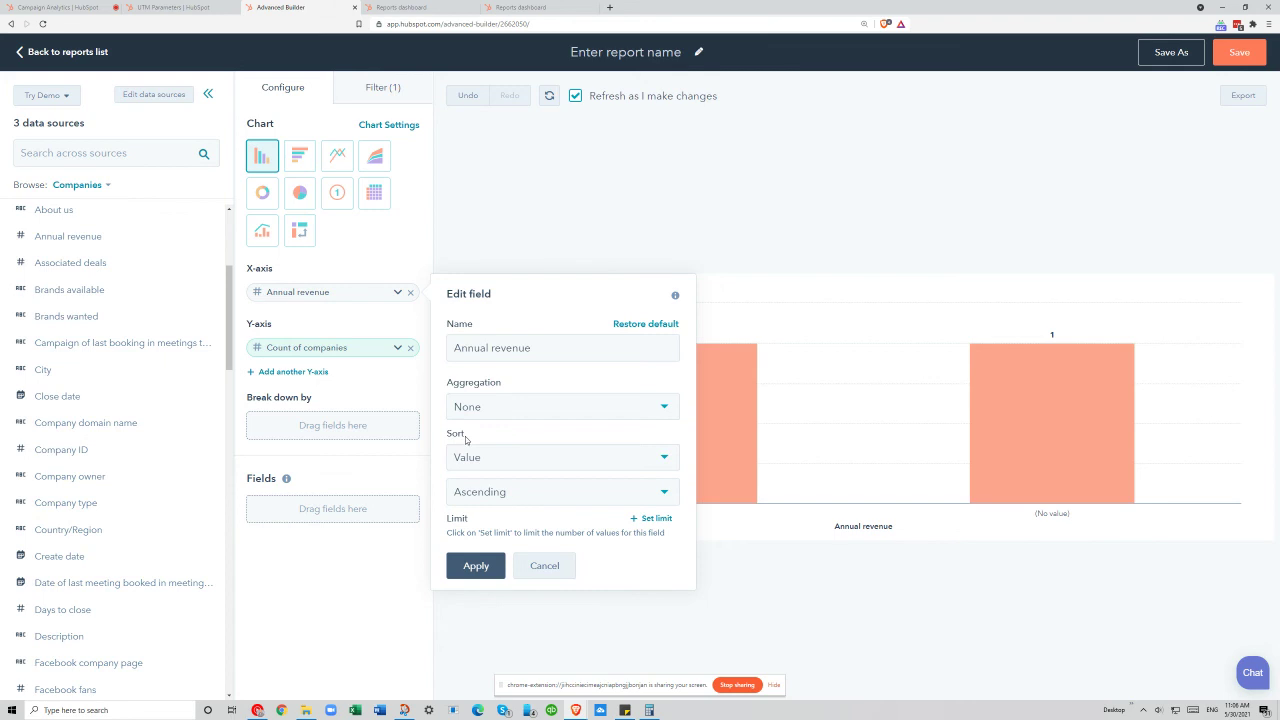
{"action": "left_click", "coordinate": [544, 566]}
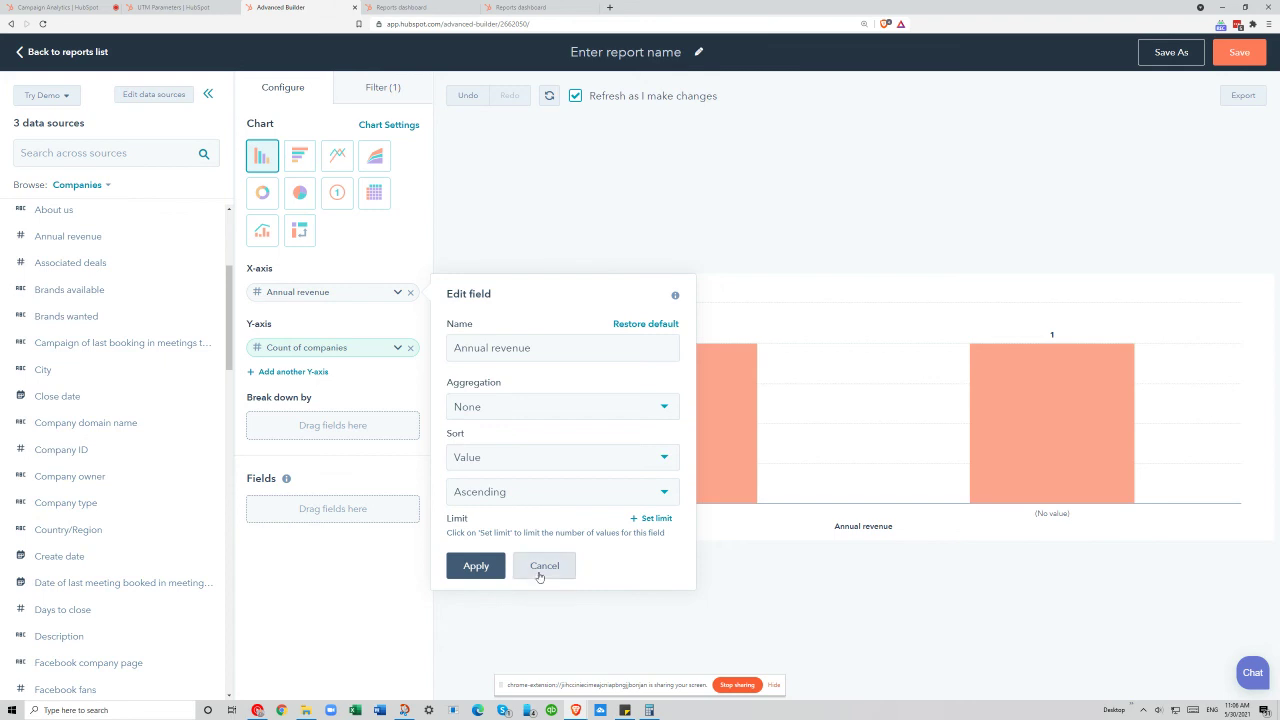
Change the report's chart type to a table and turn off its totals row
{"action": "left_click", "coordinate": [374, 192]}
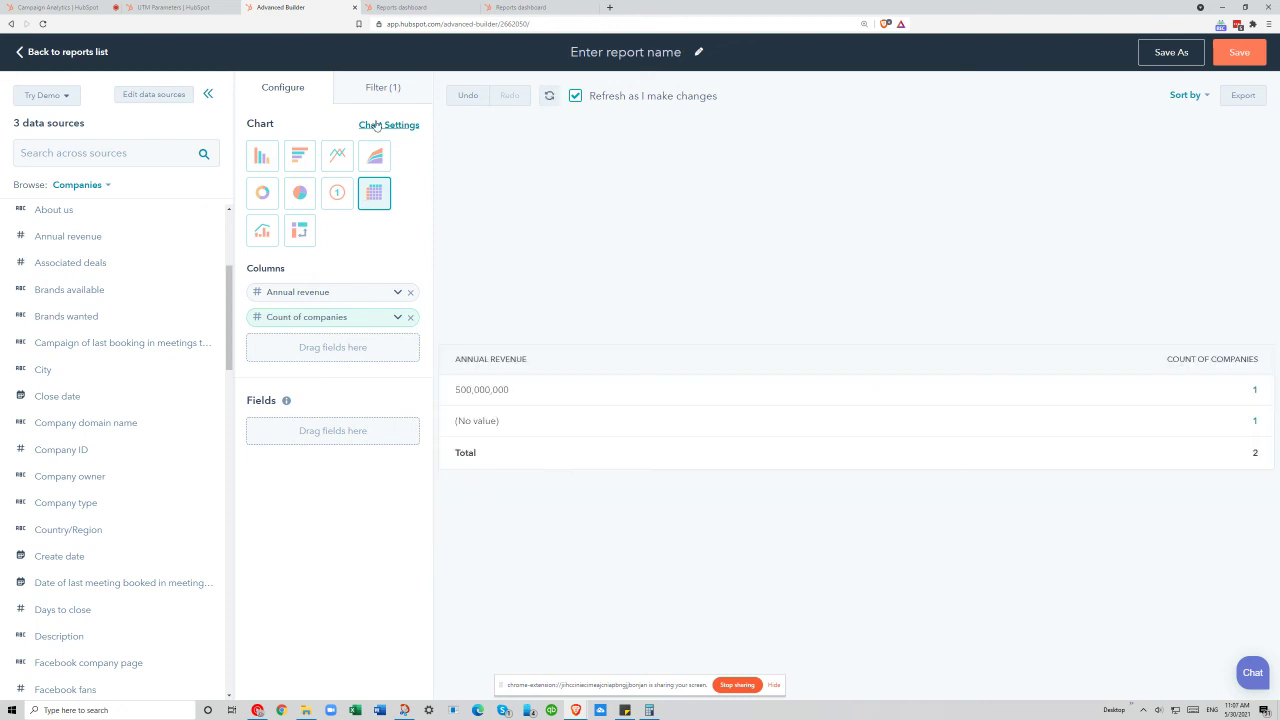
{"action": "left_click", "coordinate": [377, 124]}
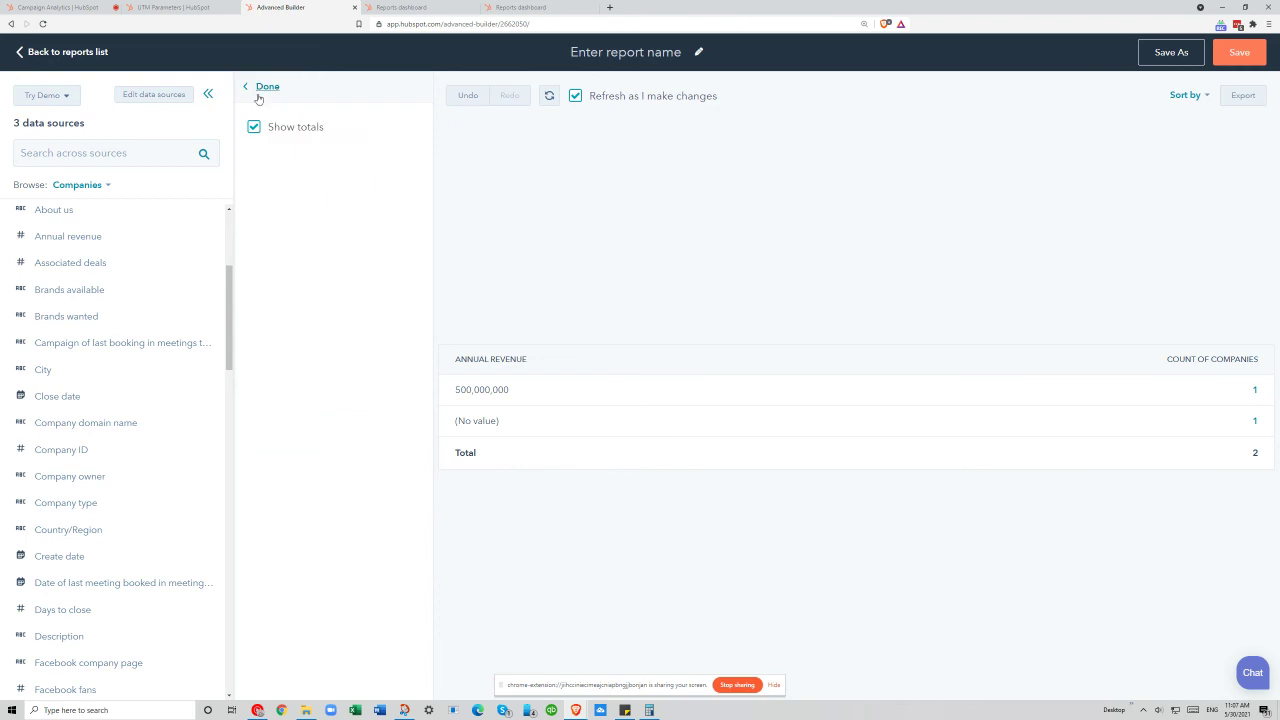
{"action": "left_click", "coordinate": [305, 134]}
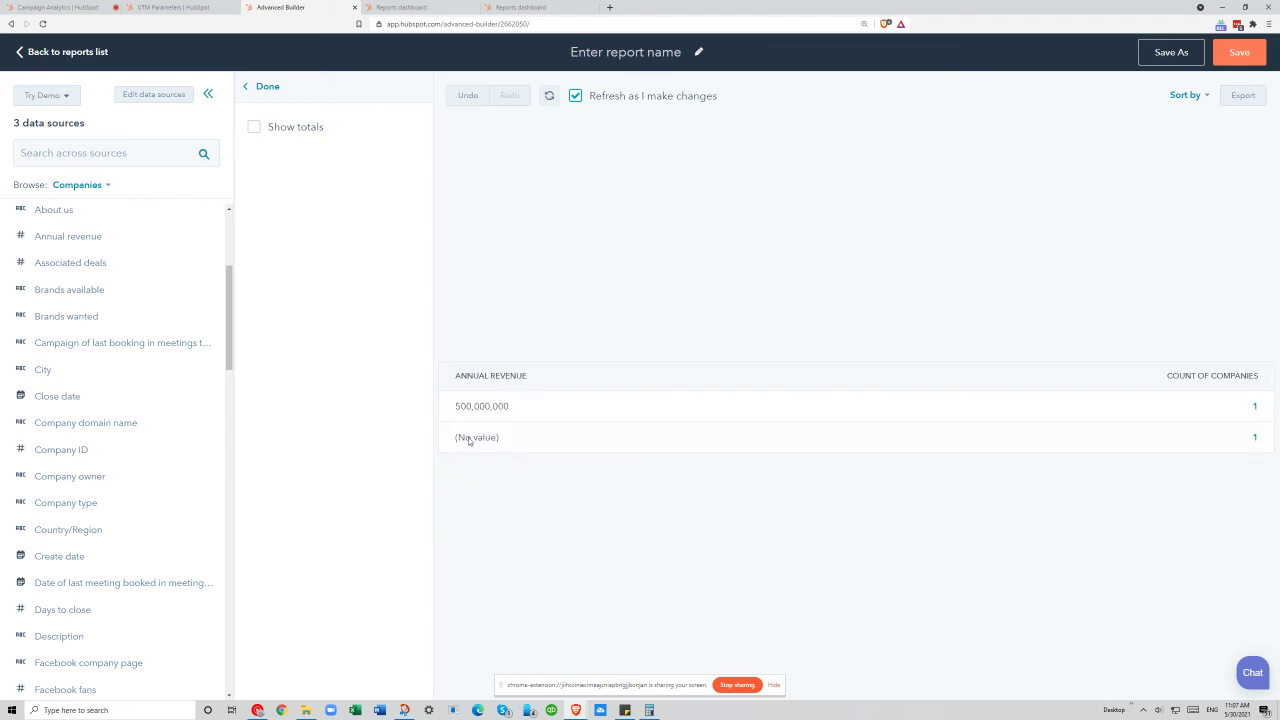
{"action": "left_click", "coordinate": [263, 86]}
Add the Companies properties About us and City to the report's filters as inactive filters
{"action": "left_click", "coordinate": [385, 88]}
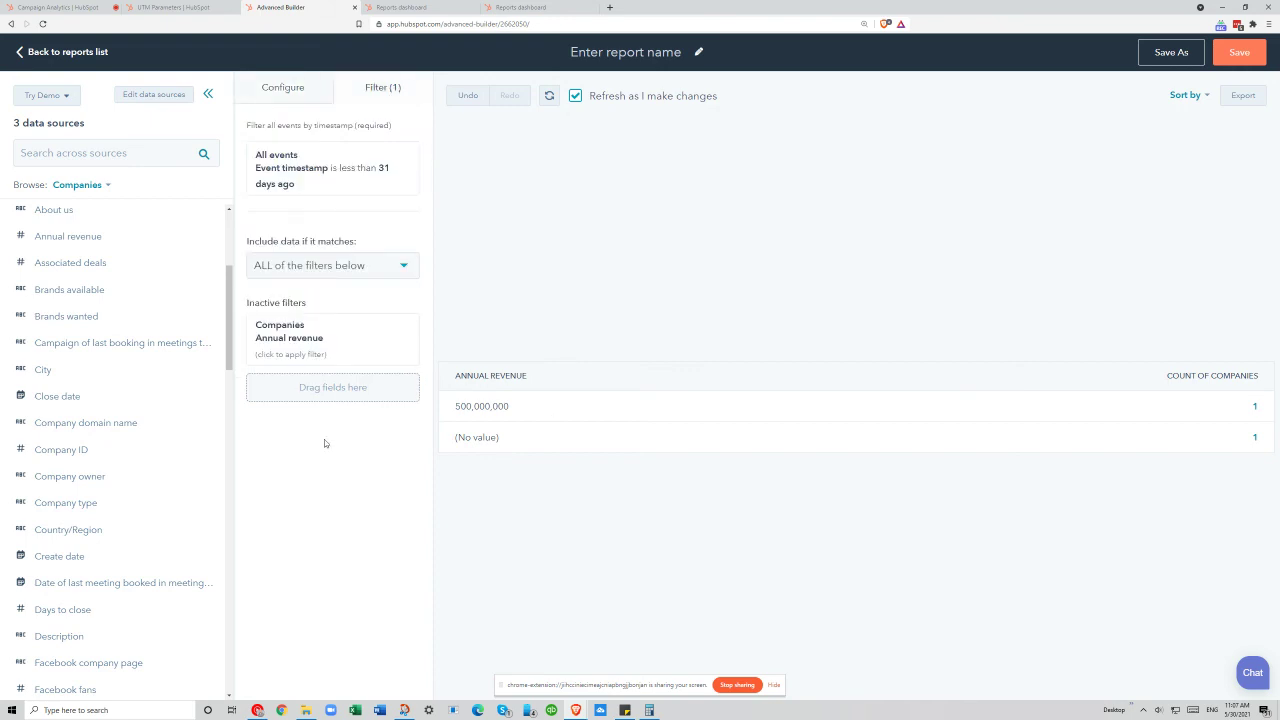
{"action": "left_click", "coordinate": [268, 88]}
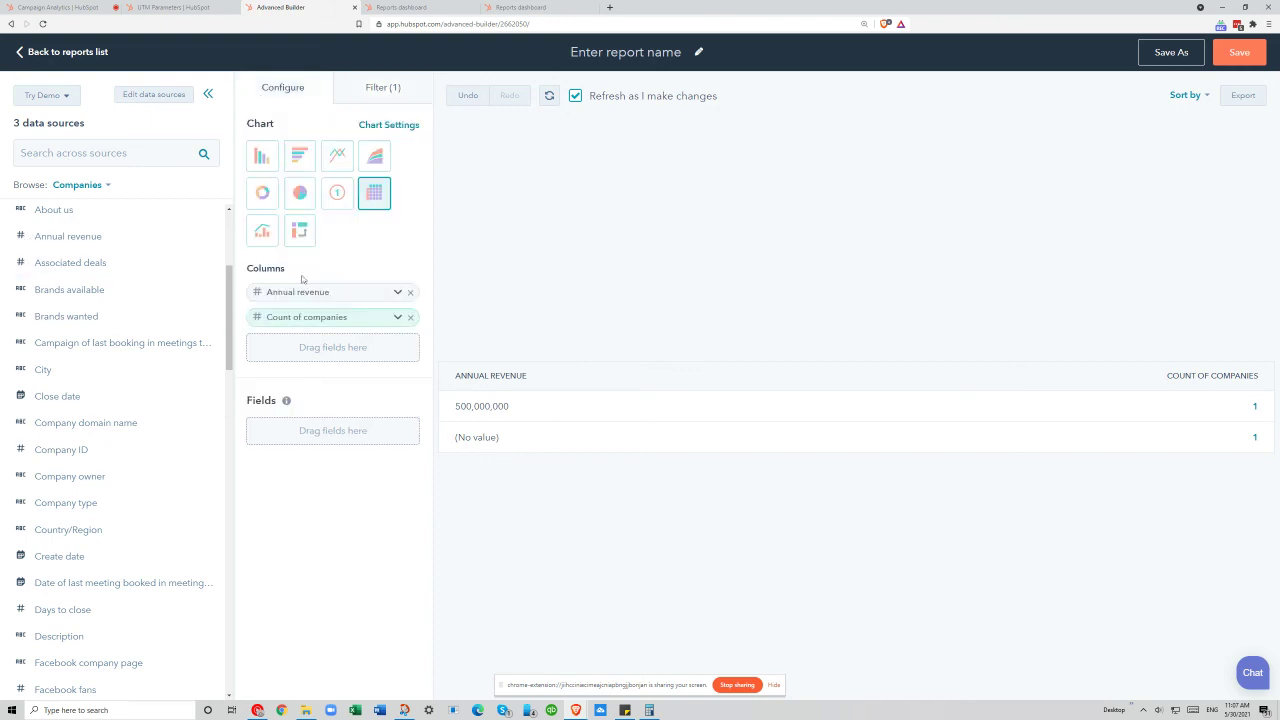
{"action": "left_click", "coordinate": [378, 84]}
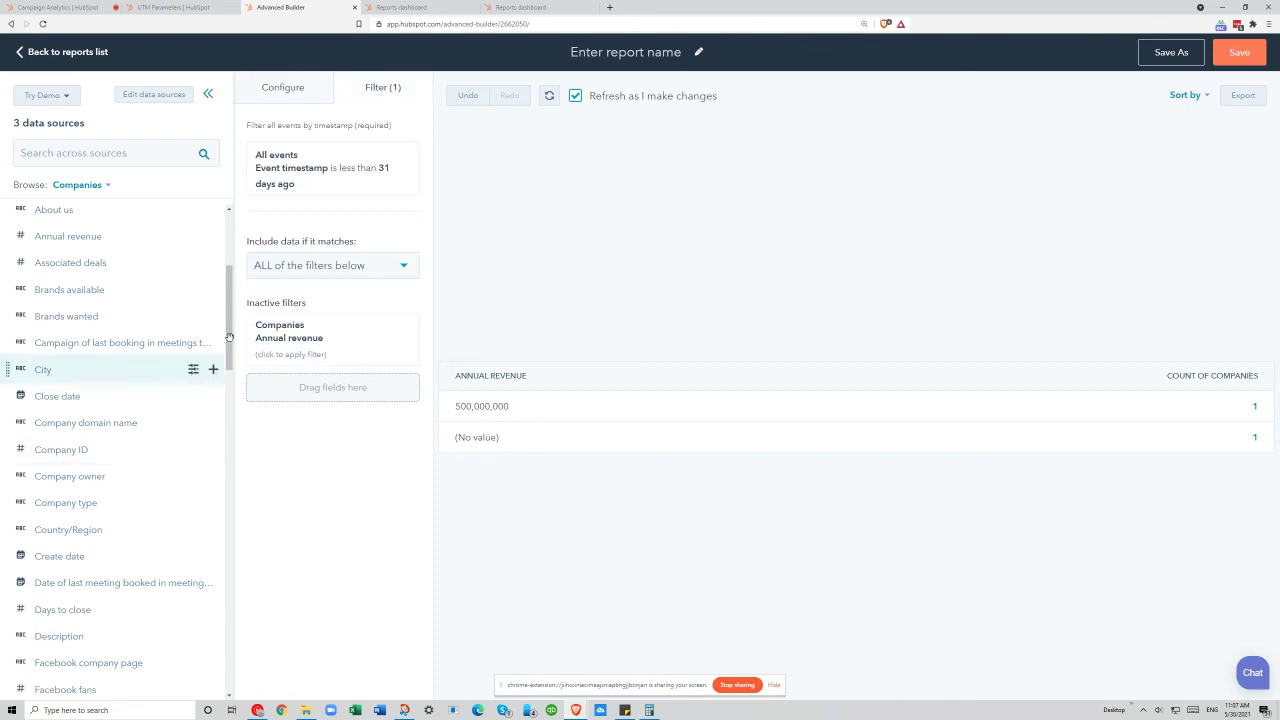
{"action": "left_click", "coordinate": [213, 209]}
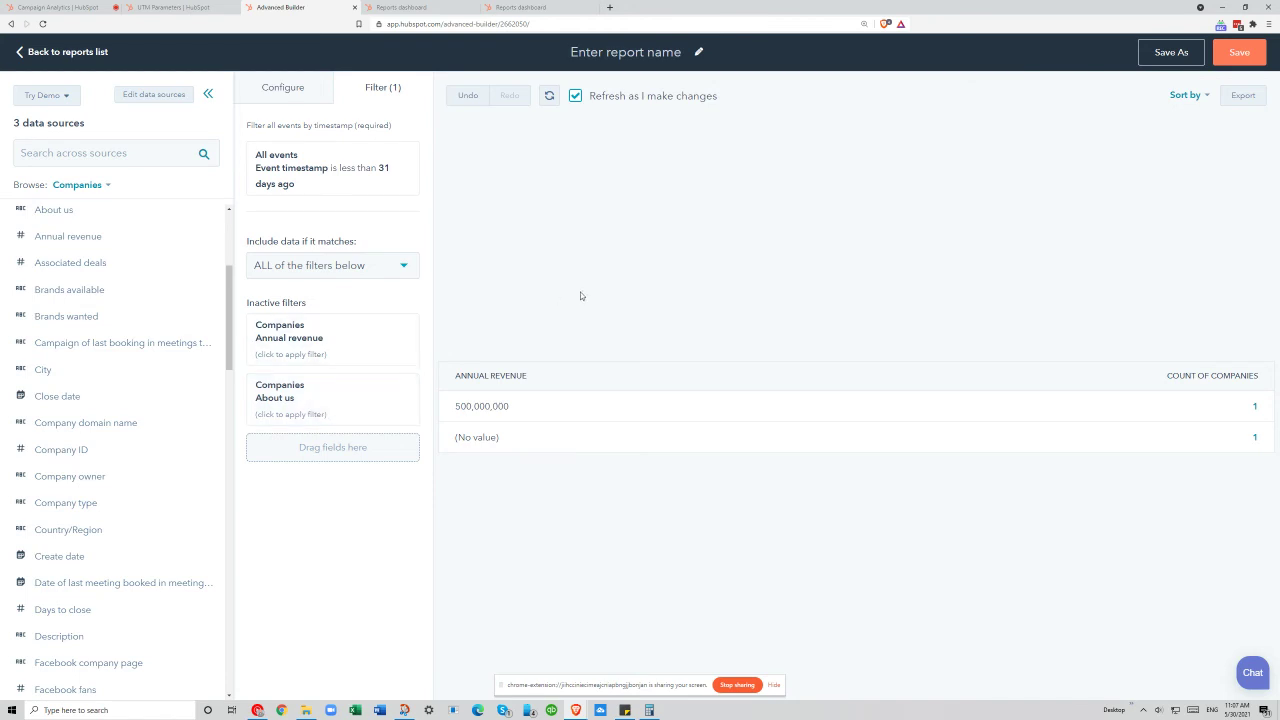
{"action": "left_click", "coordinate": [211, 370]}
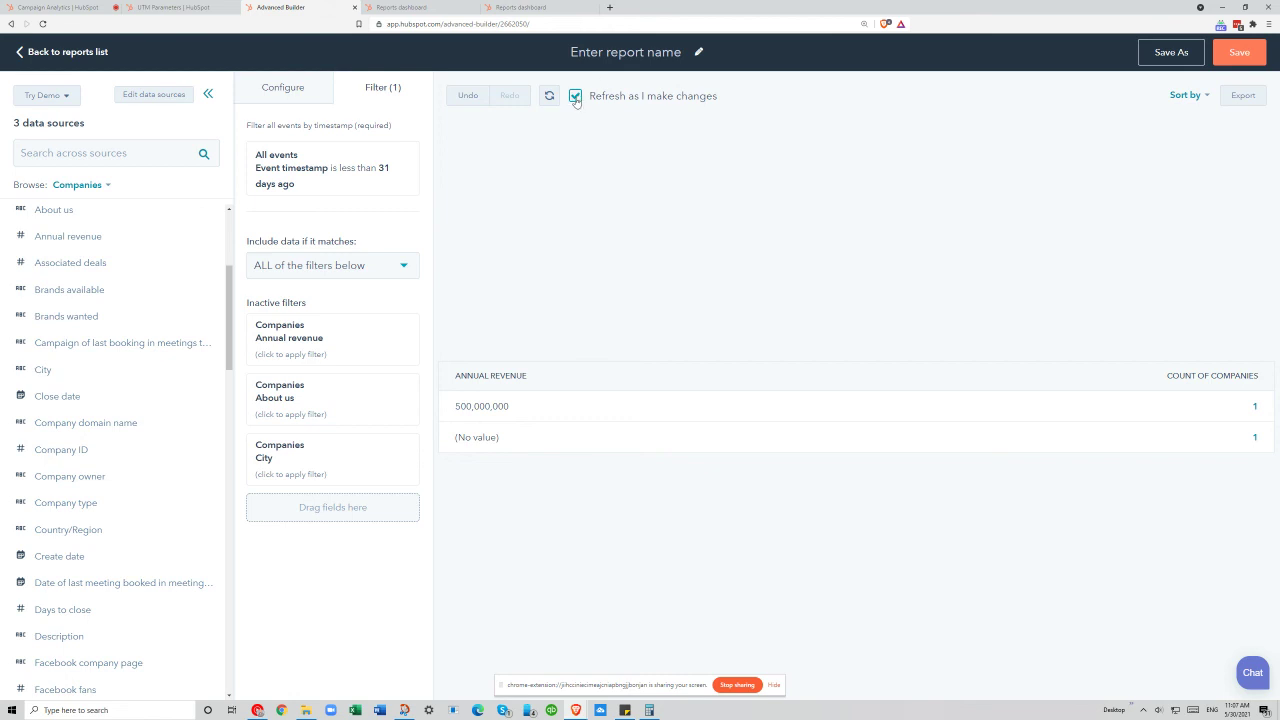
Toggle automatic refreshing of the report while making changes, and refresh the report's data manually
{"action": "left_click", "coordinate": [660, 95]}
{"action": "left_click", "coordinate": [665, 95]}
{"action": "left_click", "coordinate": [572, 97]}
{"action": "left_click", "coordinate": [552, 97]}
Switch to the Sales Manager dashboard and look through all of its reports, from the activity leaderboard down to the Custom Contacts Report
{"action": "left_click", "coordinate": [400, 7]}
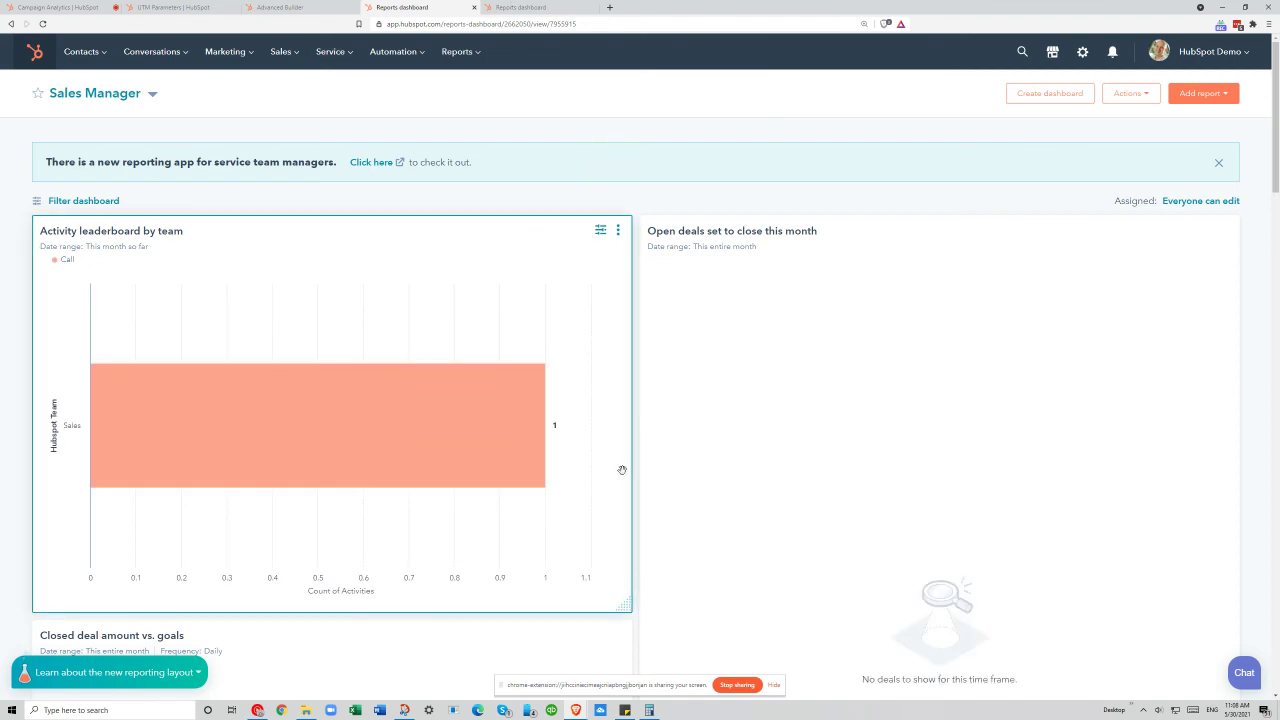
{"action": "scroll", "coordinate": [757, 366], "scroll_direction": "down", "scroll_amount": 7}
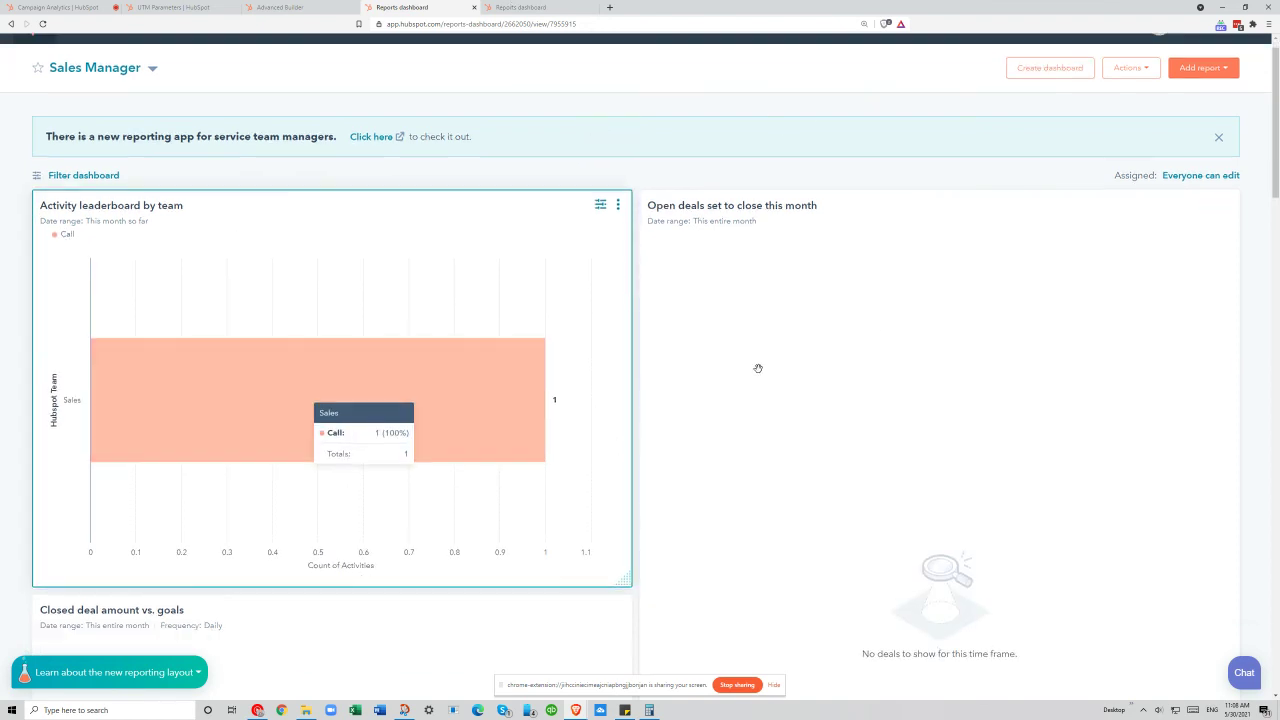
{"action": "scroll", "coordinate": [804, 468], "scroll_direction": "down", "scroll_amount": 9}
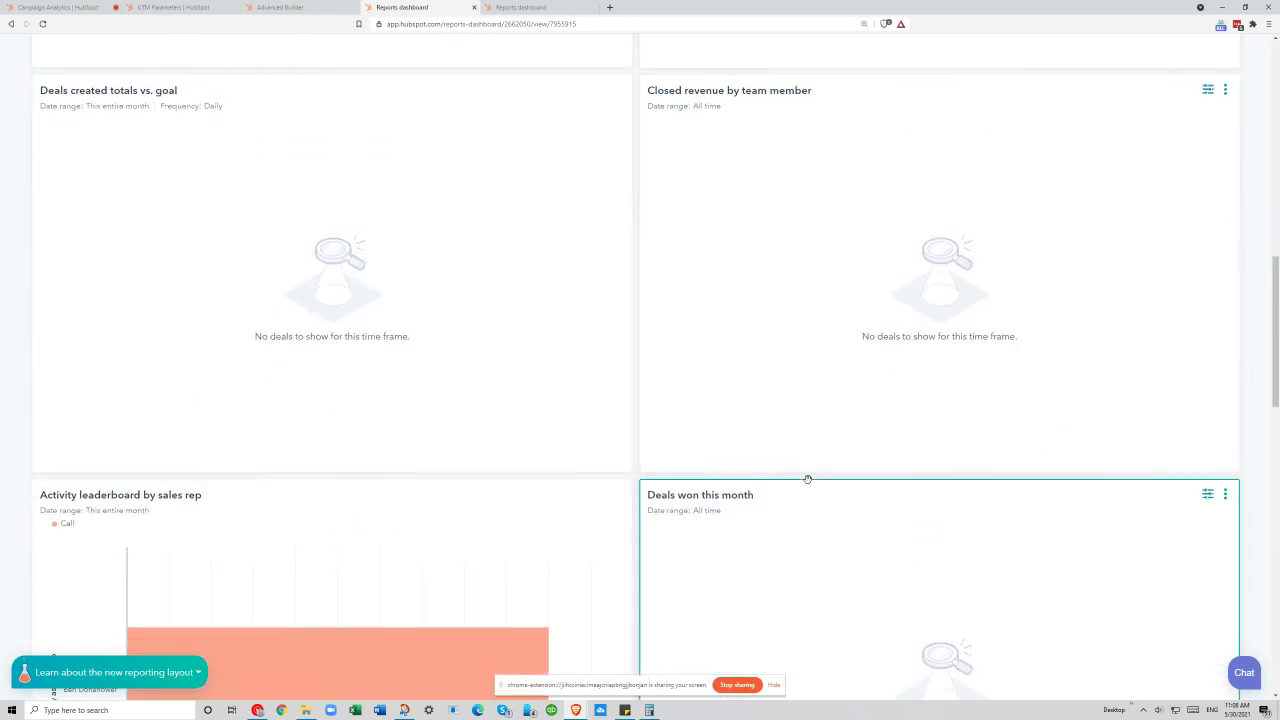
{"action": "scroll", "coordinate": [634, 502], "scroll_direction": "down", "scroll_amount": 4}
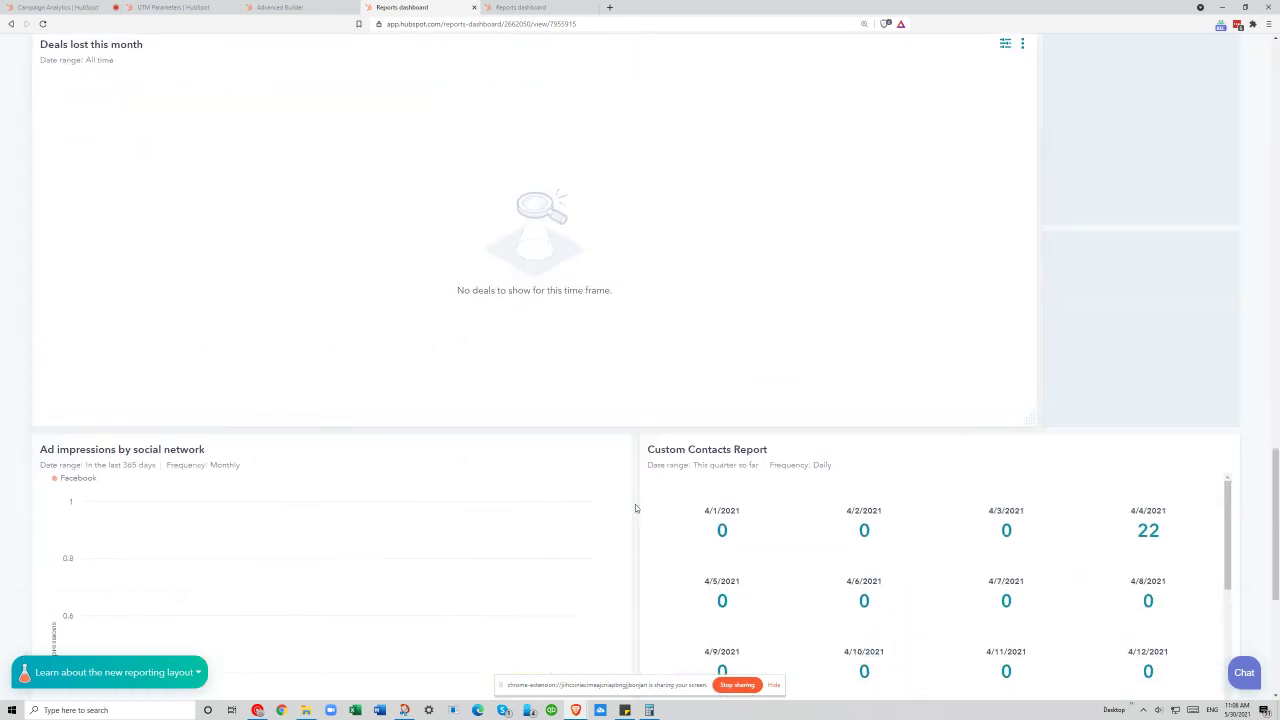
{"action": "scroll", "coordinate": [654, 508], "scroll_direction": "down", "scroll_amount": 4}
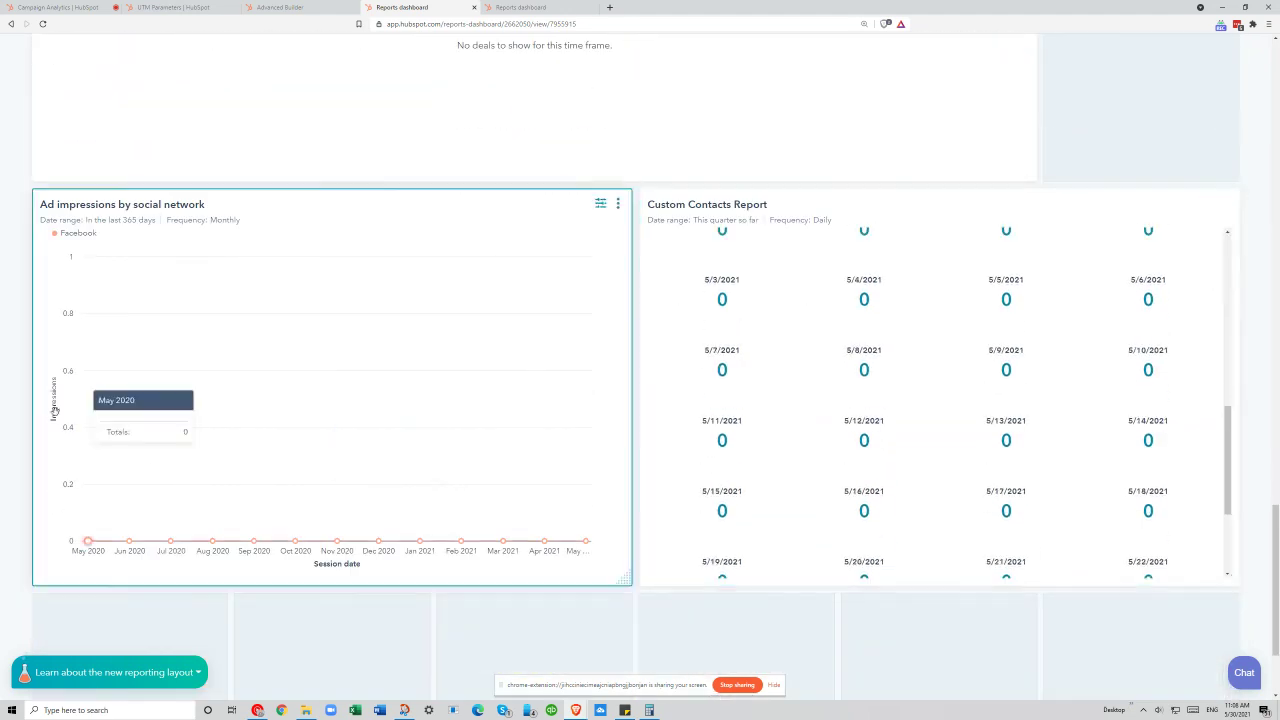
{"action": "scroll", "coordinate": [9, 363], "scroll_direction": "up", "scroll_amount": 11}
{"action": "scroll", "coordinate": [2, 233], "scroll_direction": "up", "scroll_amount": 10}
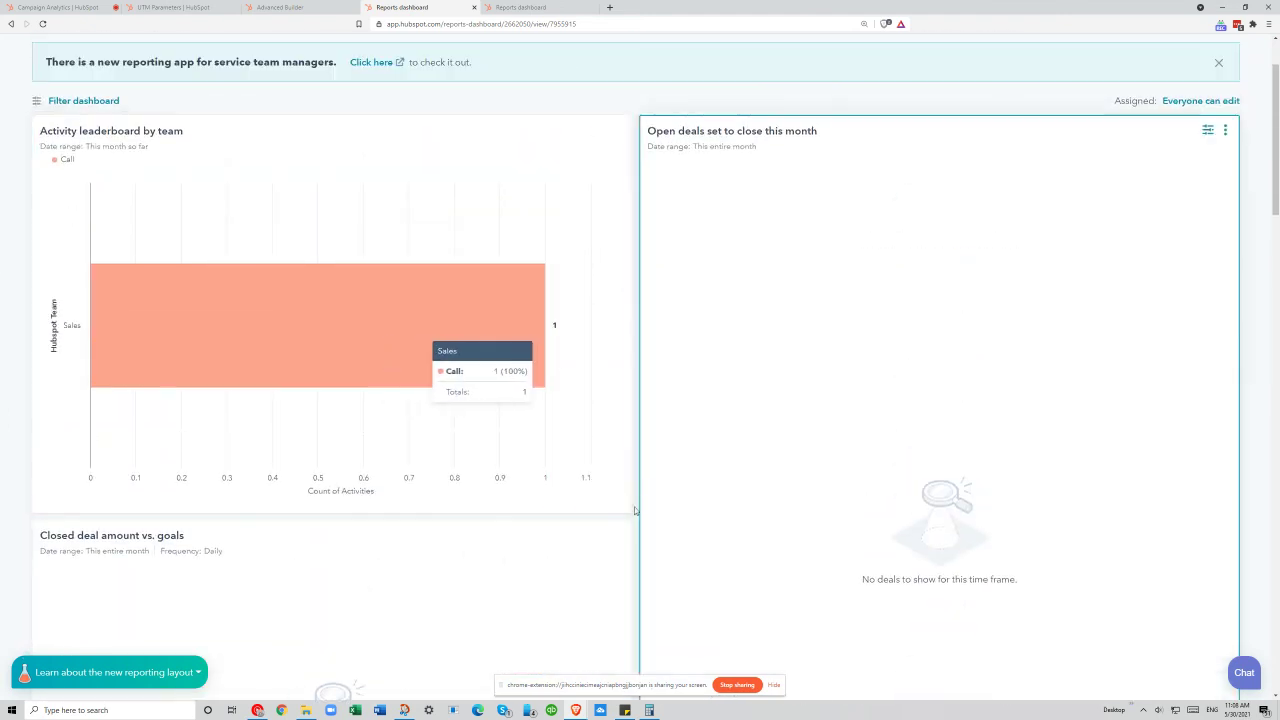
Shrink the Activity leaderboard by team report to about half its height, and bring up the actions available for the Sales Manager dashboard
{"action": "left_click_drag", "start_coordinate": [626, 507], "coordinate": [220, 309]}
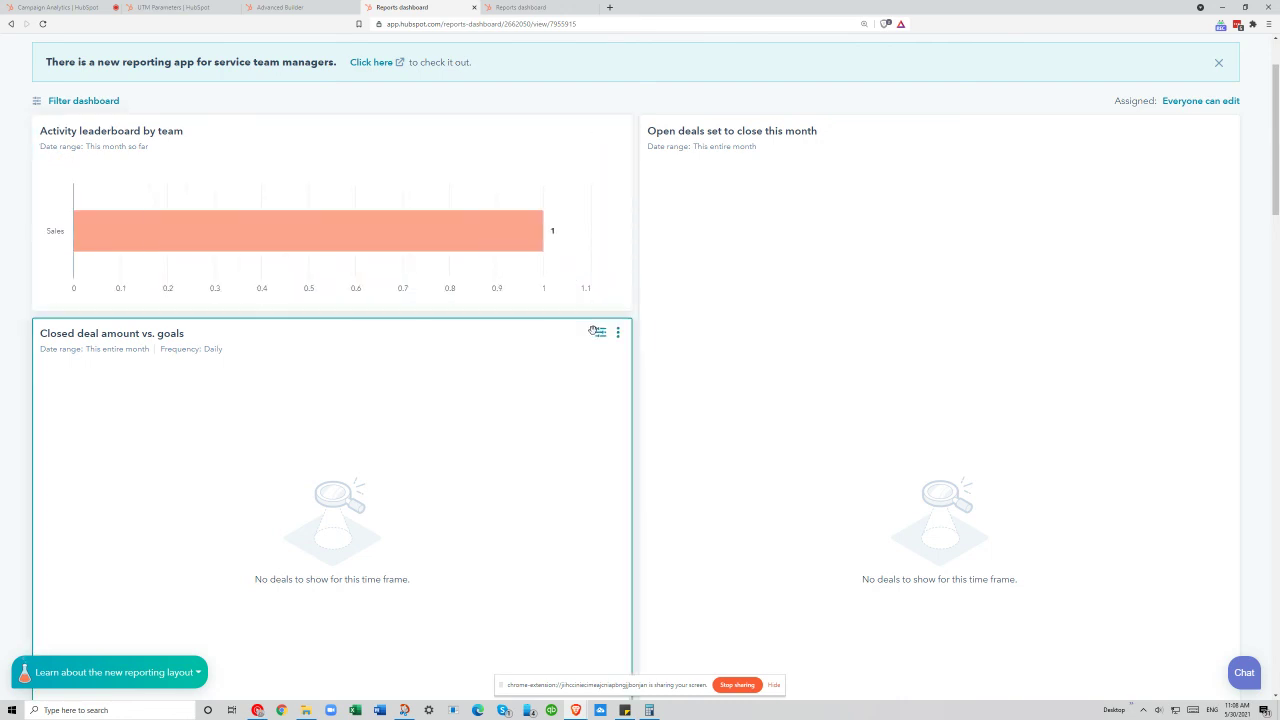
{"action": "scroll", "coordinate": [594, 331], "scroll_direction": "up", "scroll_amount": 2}
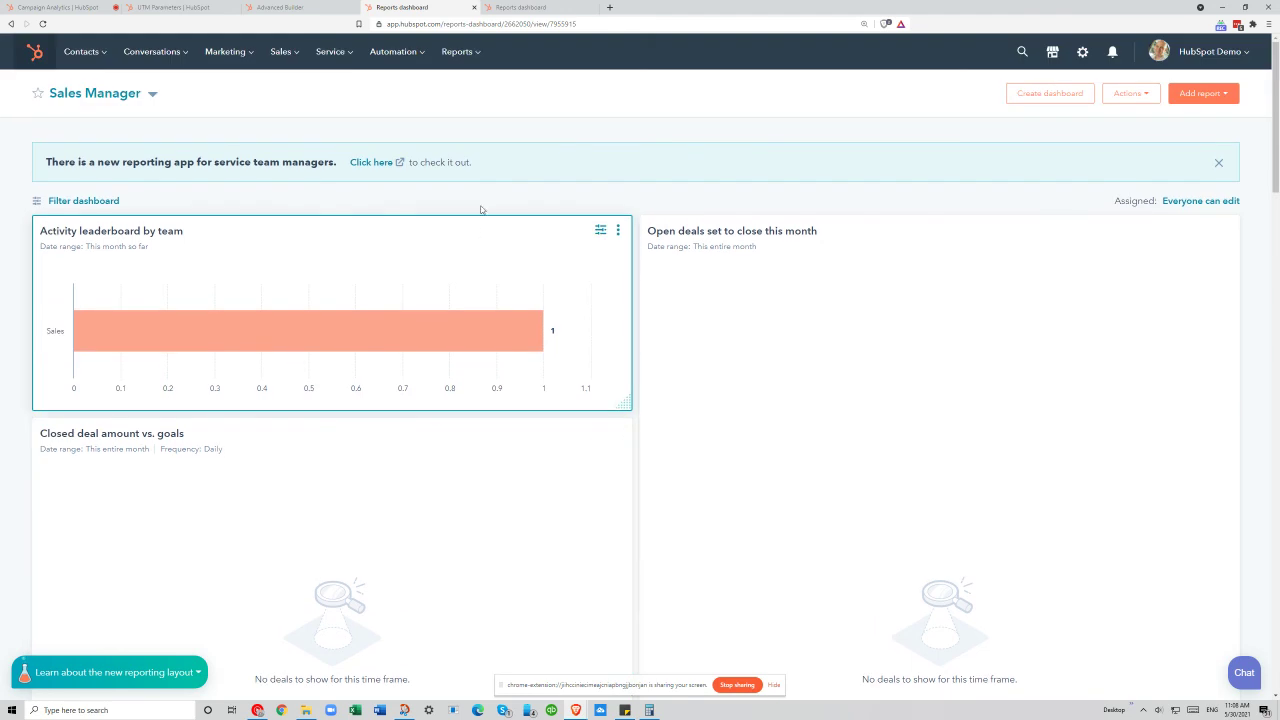
{"action": "left_click", "coordinate": [1145, 100]}
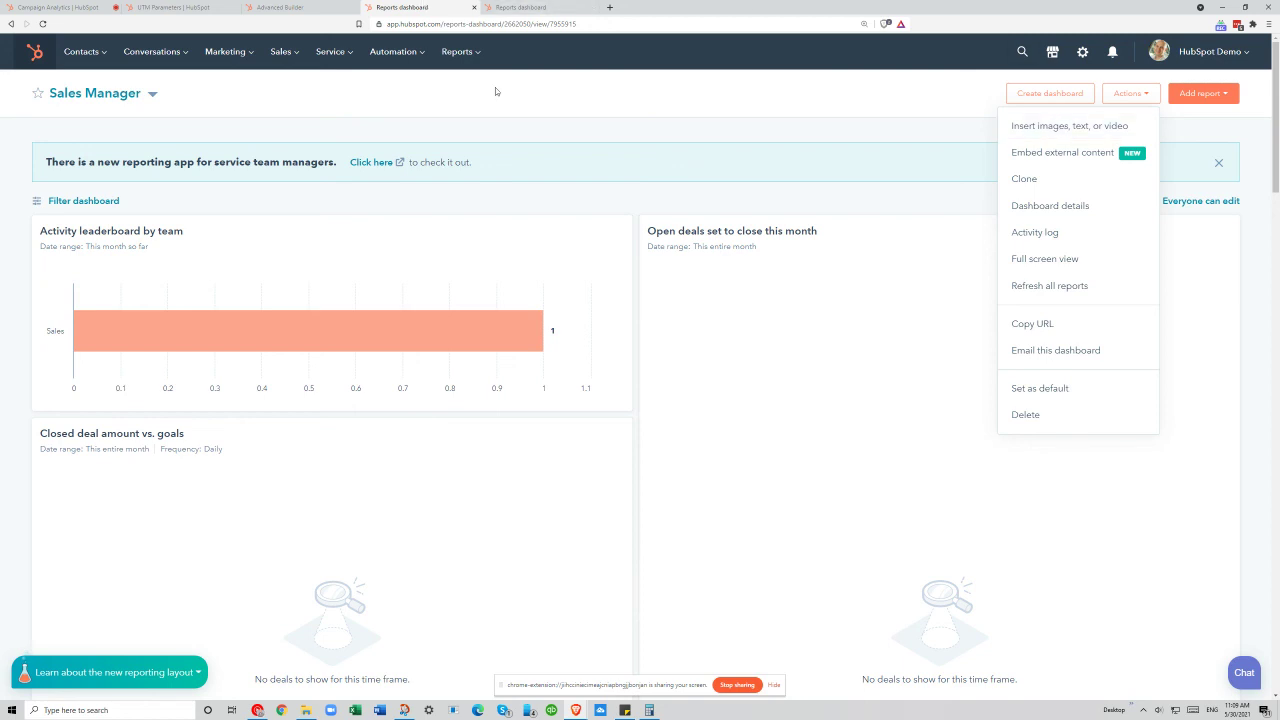
Start creating a dashboard and browse the Marketing templates in the dashboard library
{"action": "left_click", "coordinate": [1050, 96]}
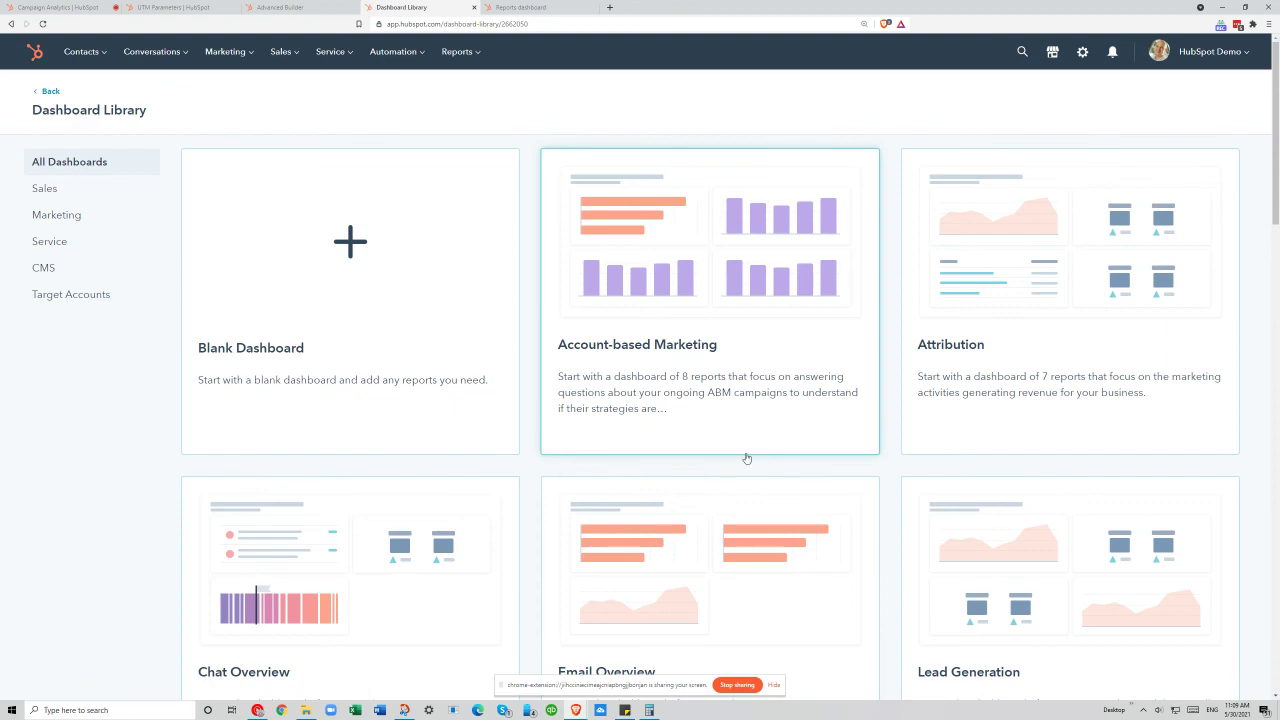
{"action": "left_click", "coordinate": [82, 222]}
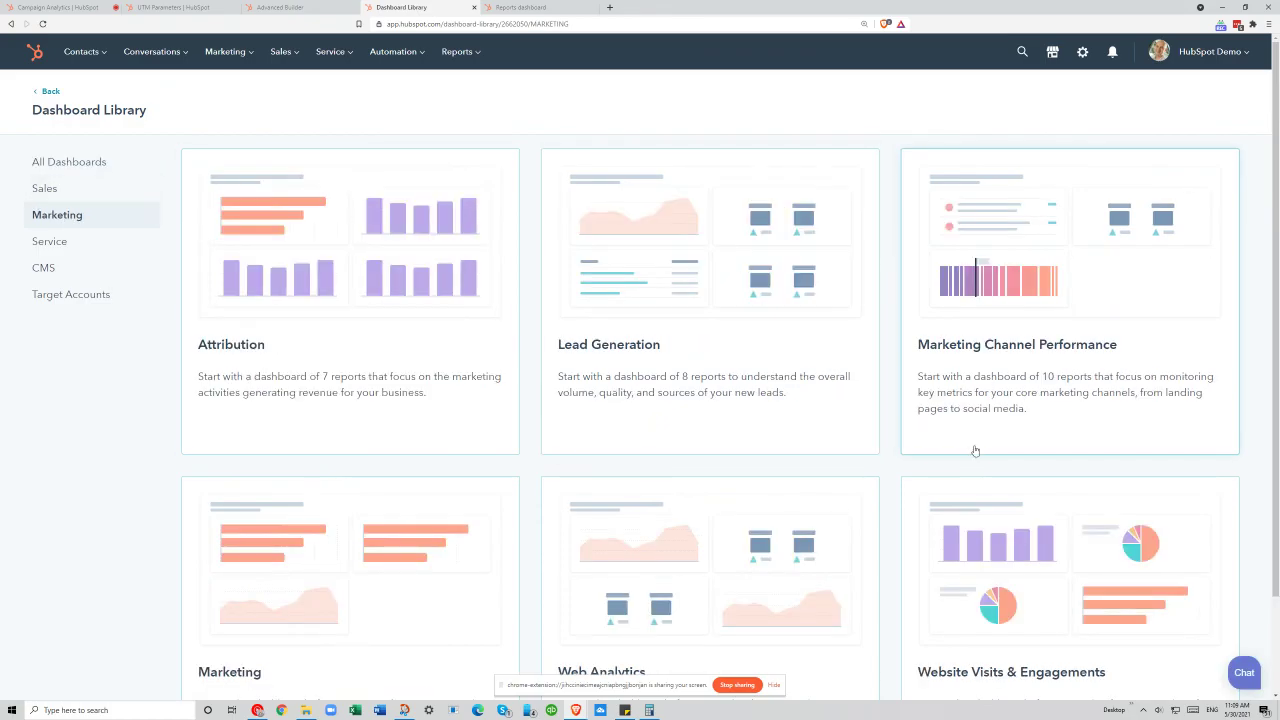
{"action": "scroll", "coordinate": [976, 420], "scroll_direction": "down", "scroll_amount": 1}
{"action": "scroll", "coordinate": [979, 398], "scroll_direction": "down", "scroll_amount": 1}
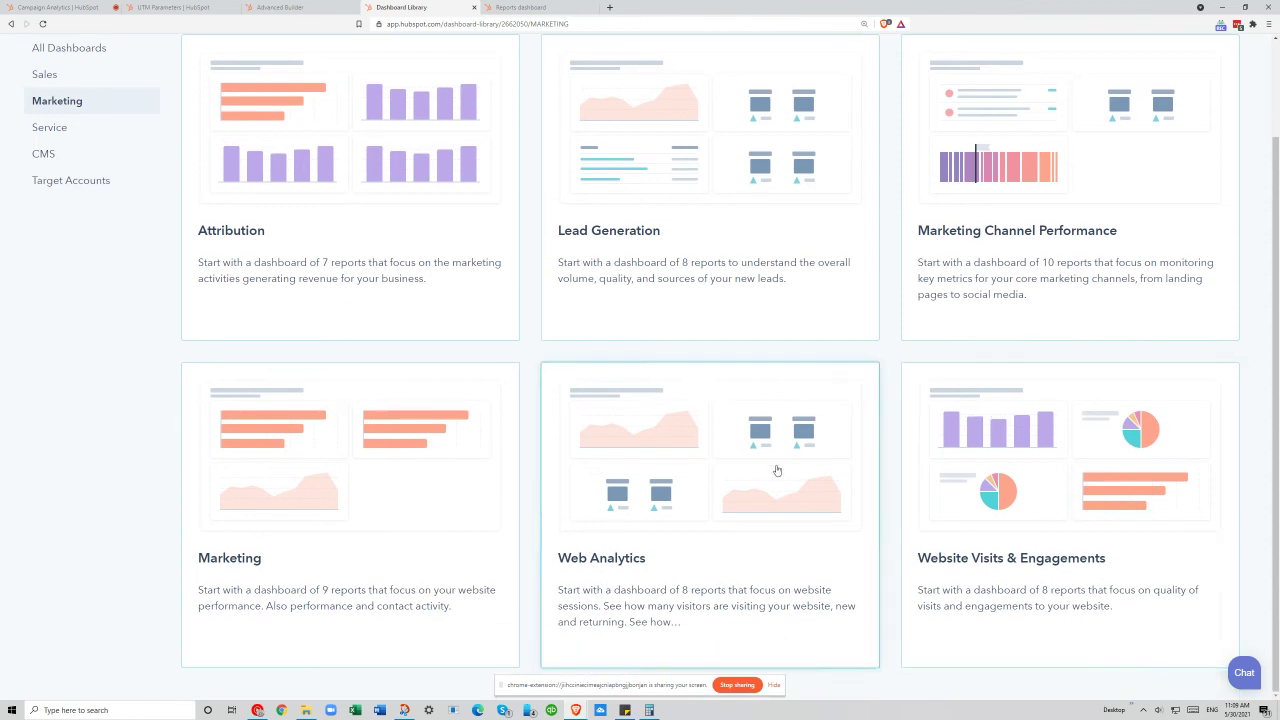
{"action": "scroll", "coordinate": [700, 380], "scroll_direction": "up", "scroll_amount": 2}
Create a dashboard named Lead Generation from the Lead Generation template, giving everyone view and edit access
{"action": "left_click", "coordinate": [695, 344]}
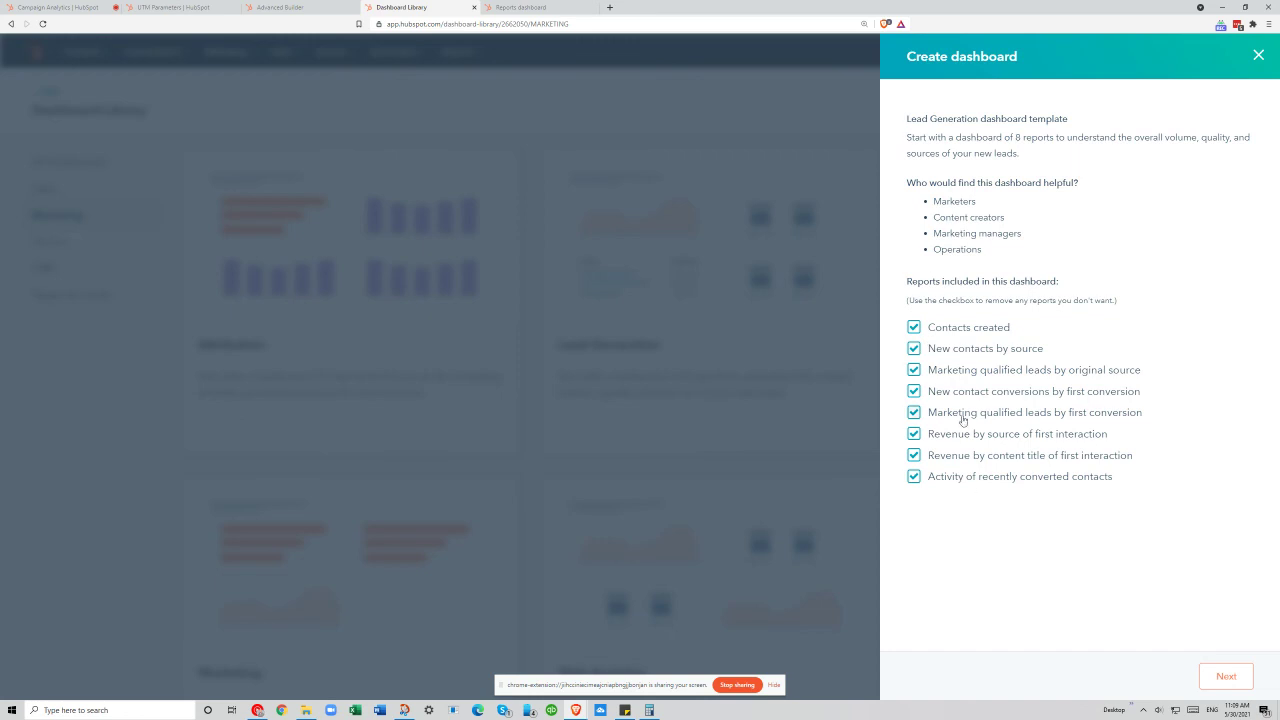
{"action": "left_click", "coordinate": [961, 480]}
{"action": "left_click", "coordinate": [1244, 682]}
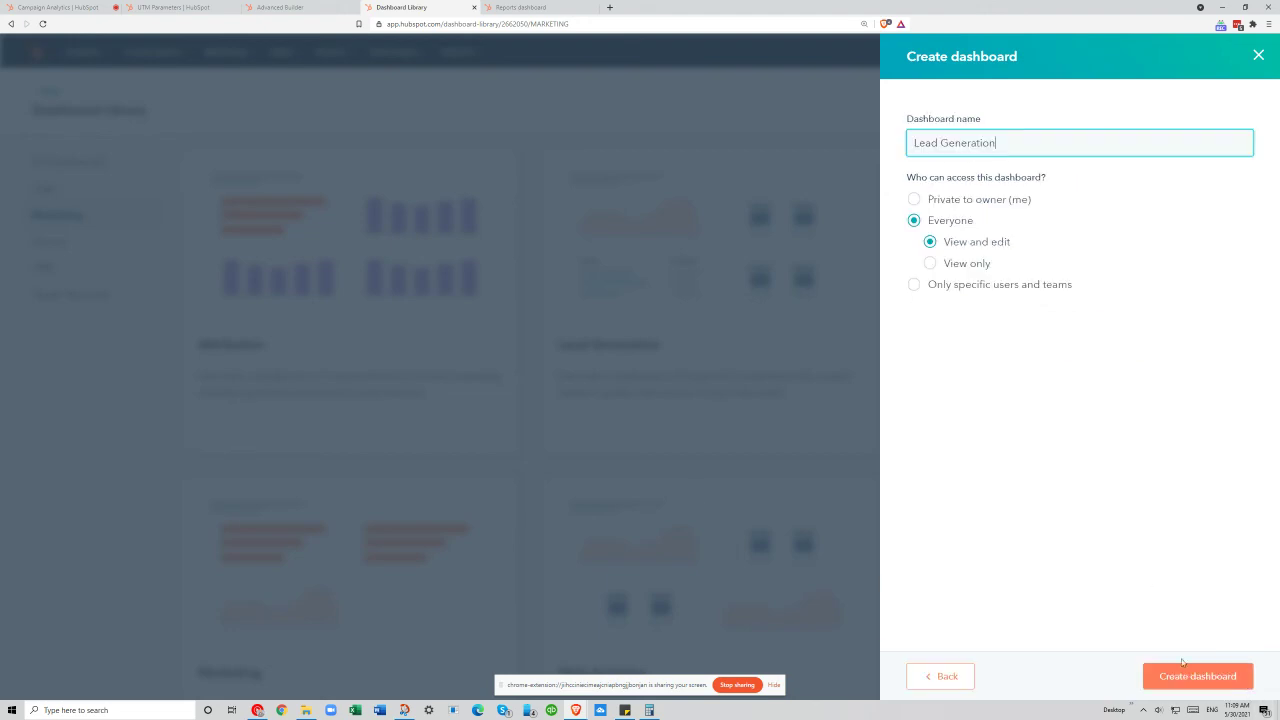
{"action": "left_click", "coordinate": [892, 152]}
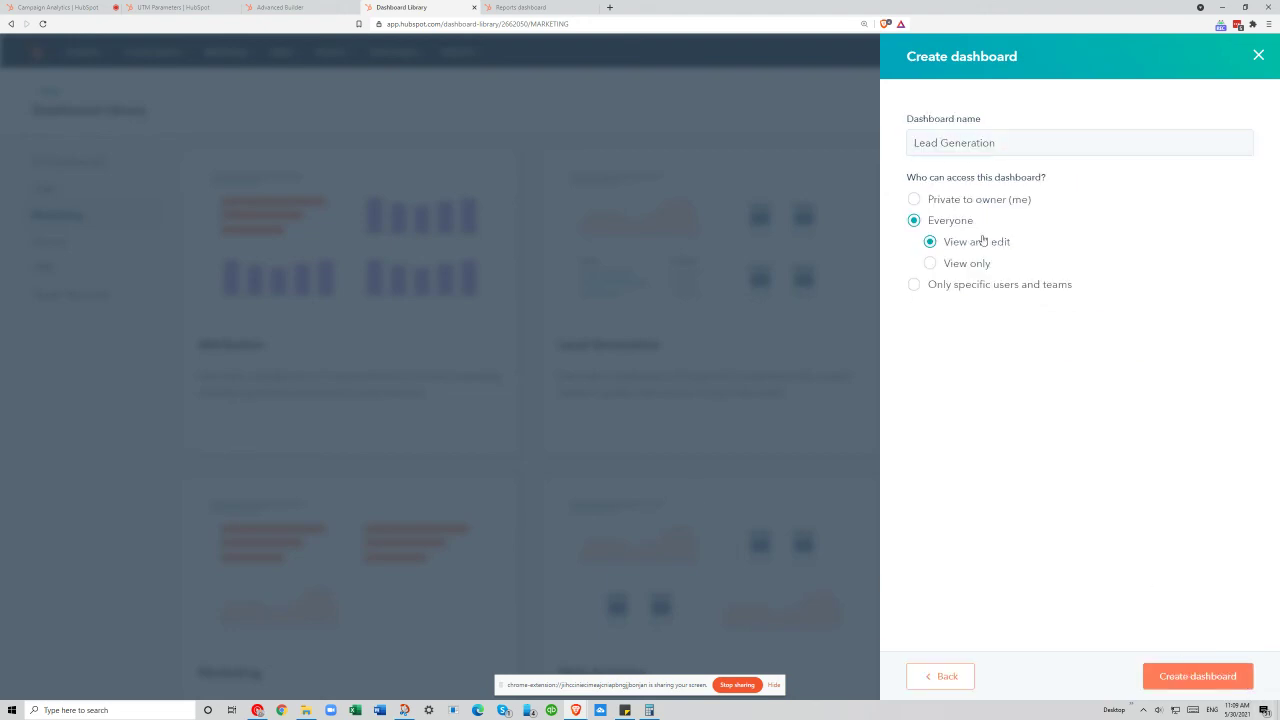
{"action": "left_click", "coordinate": [1168, 677]}
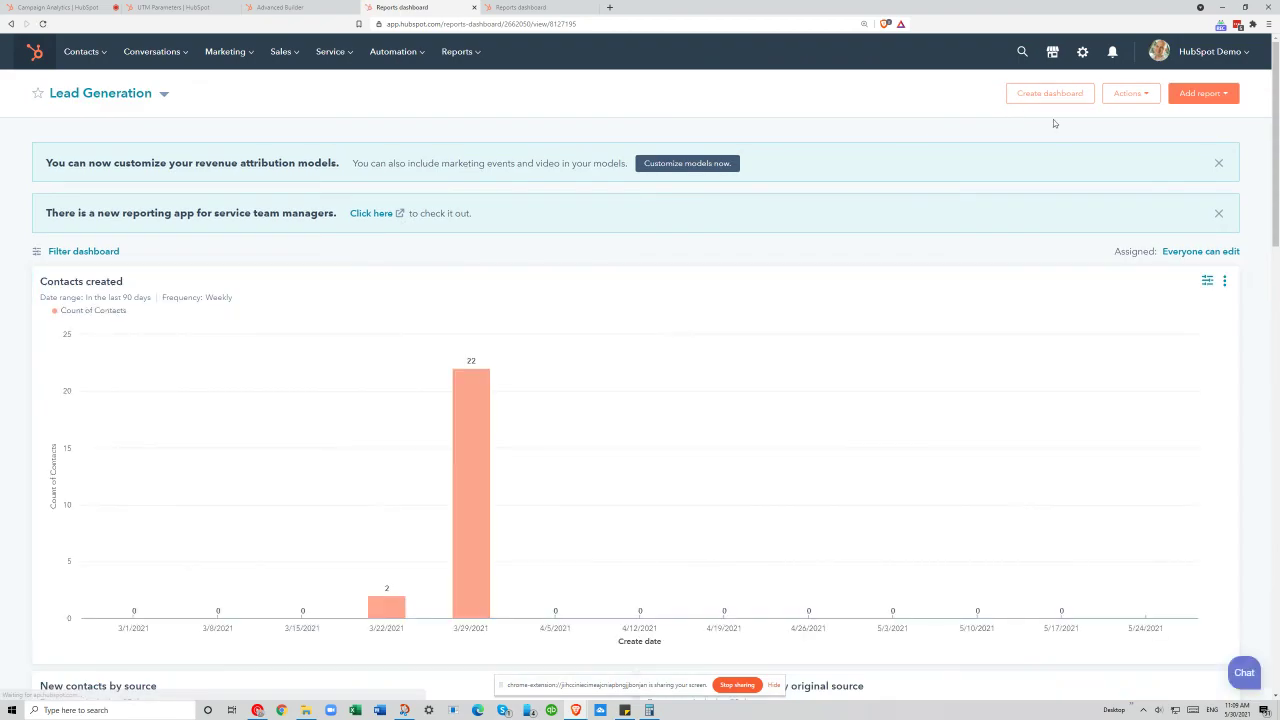
Look at the Lead Generation dashboard's options for adding reports and its email form, and close the form without sending
{"action": "left_click", "coordinate": [1177, 97]}
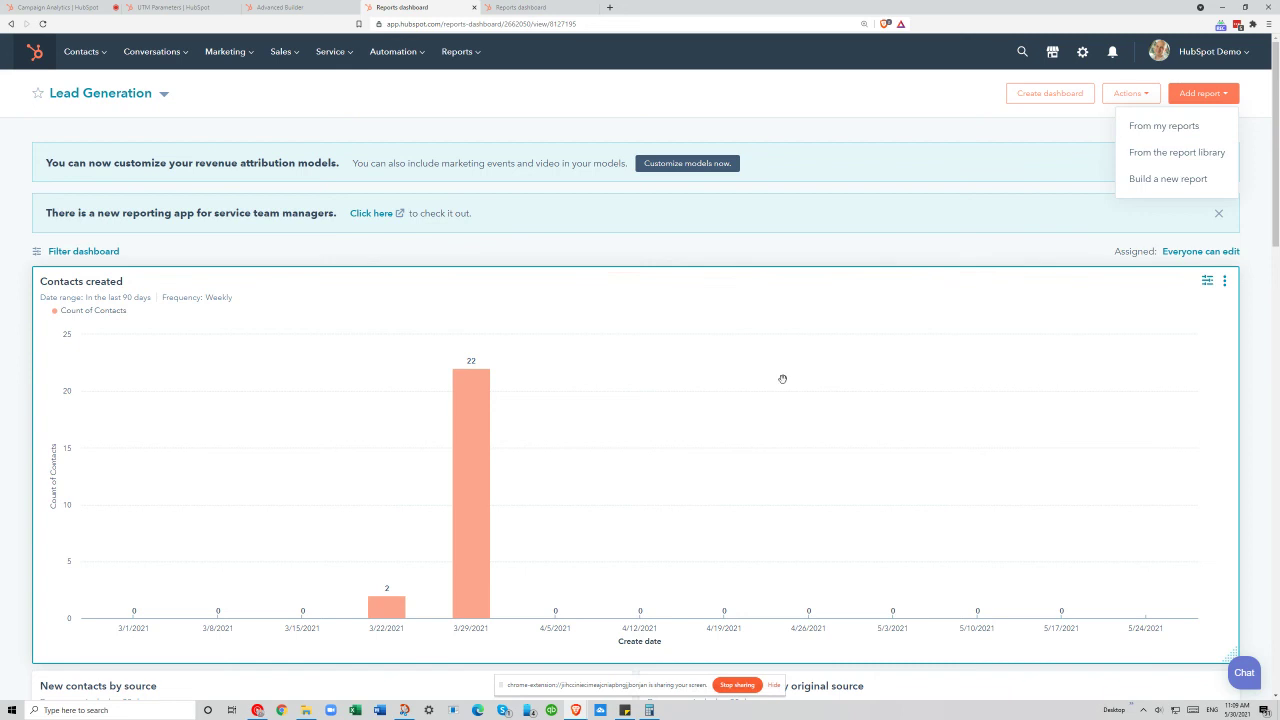
{"action": "left_click", "coordinate": [1130, 98]}
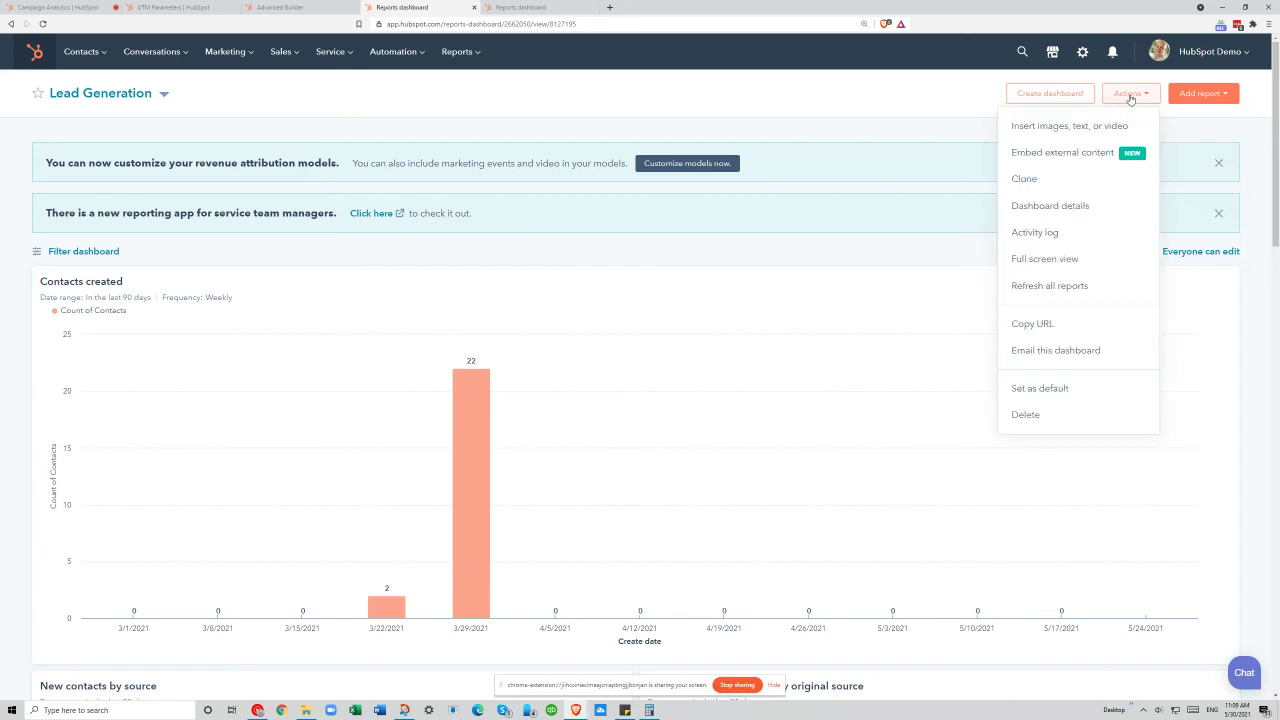
{"action": "left_click", "coordinate": [1022, 354]}
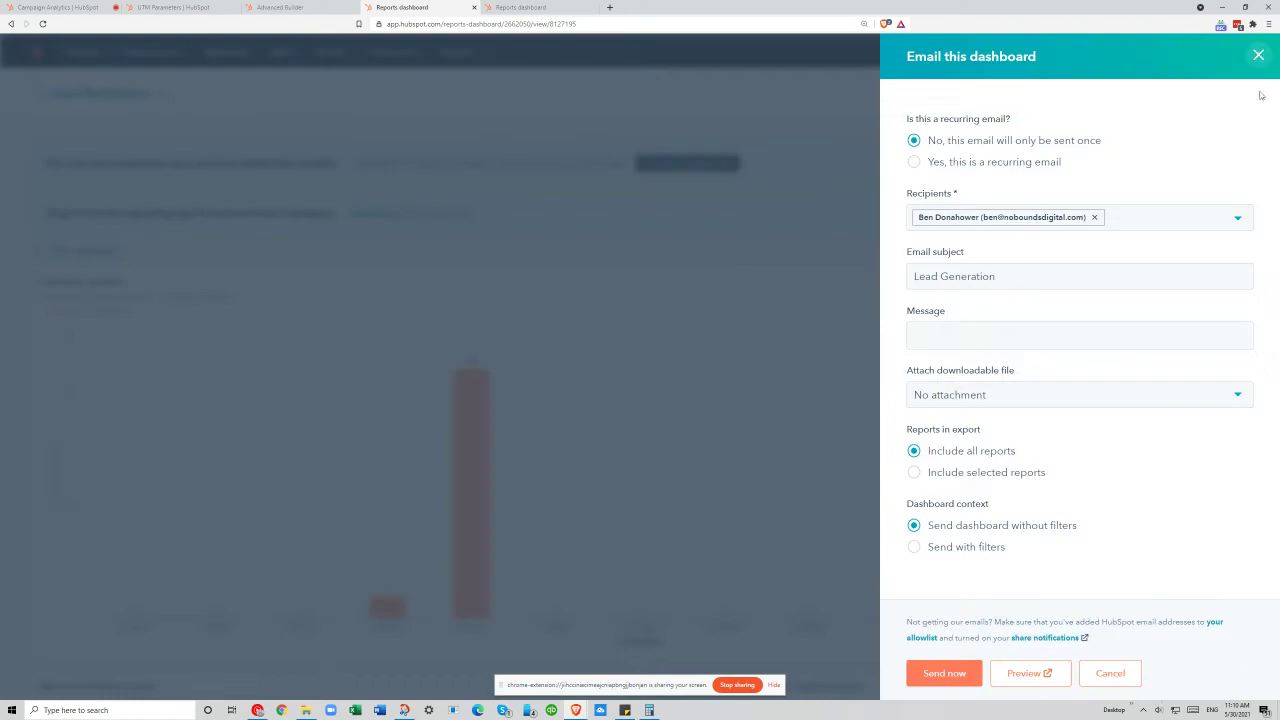
{"action": "left_click", "coordinate": [1258, 55]}
Reopen the form for emailing the Lead Generation dashboard, try the recurring email option, and set it back to being sent only once
{"action": "left_click", "coordinate": [1120, 96]}
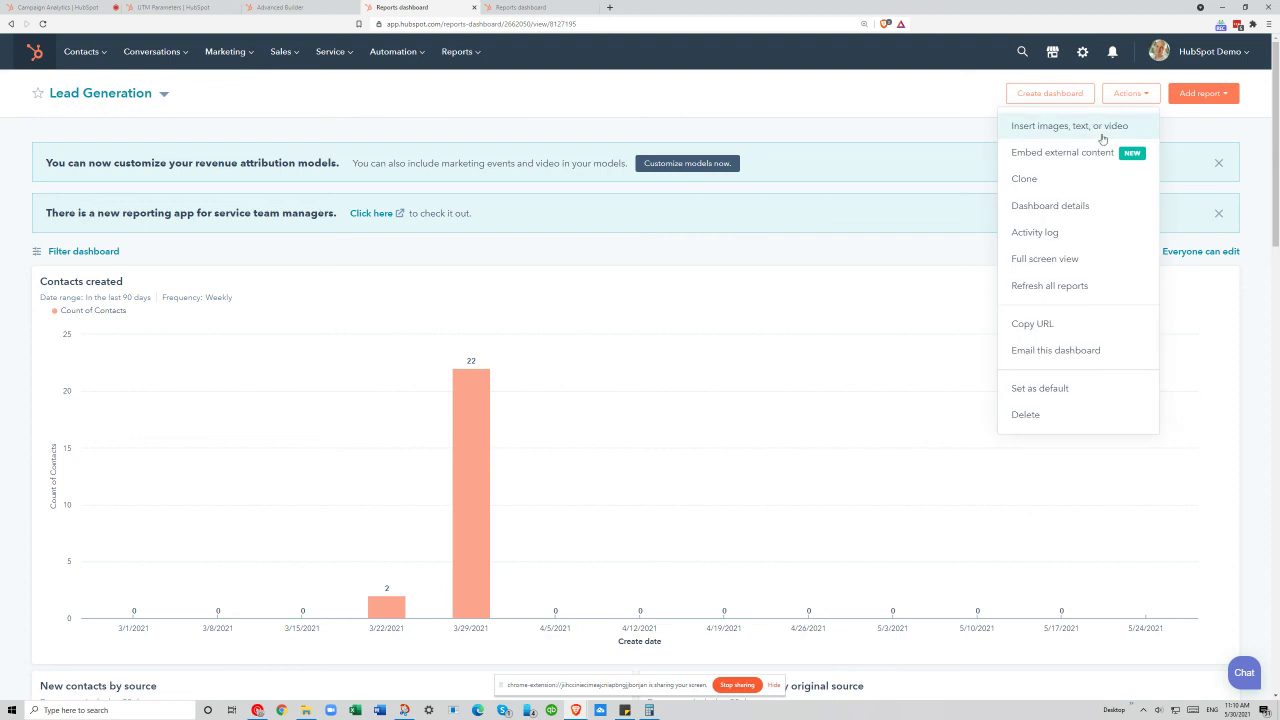
{"action": "left_click", "coordinate": [1053, 352]}
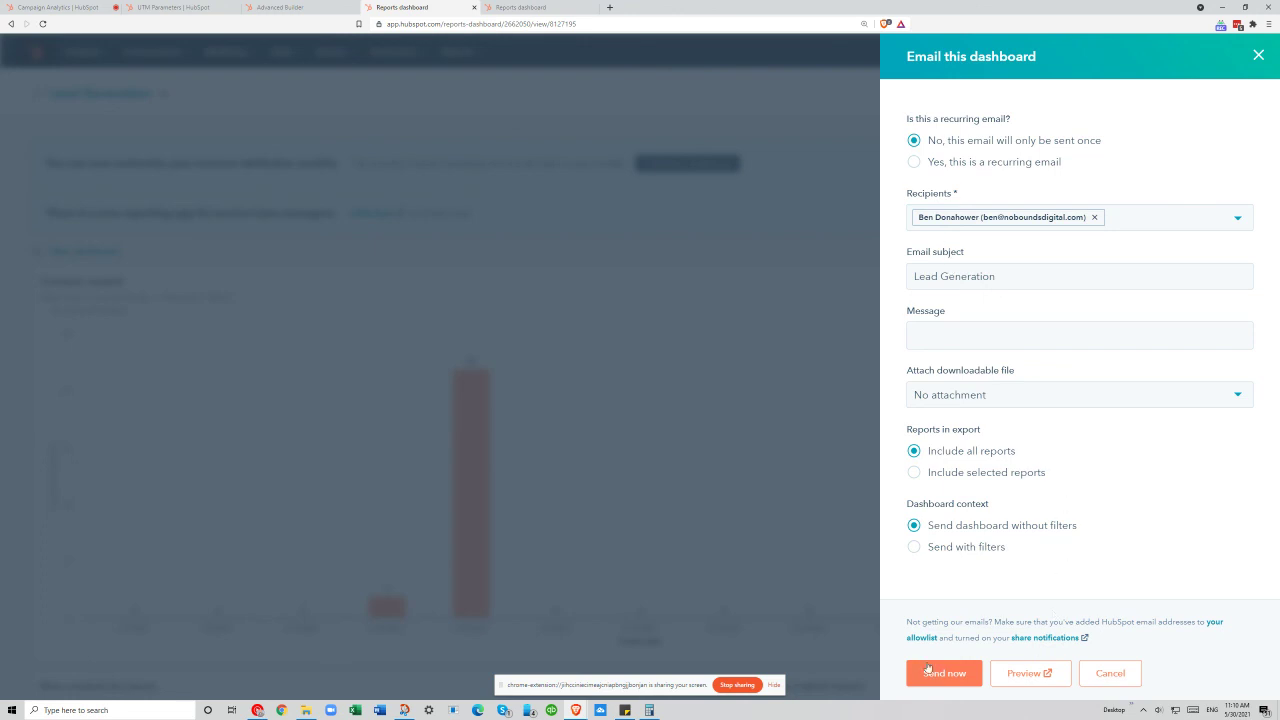
{"action": "left_click", "coordinate": [942, 165]}
{"action": "left_click", "coordinate": [944, 143]}
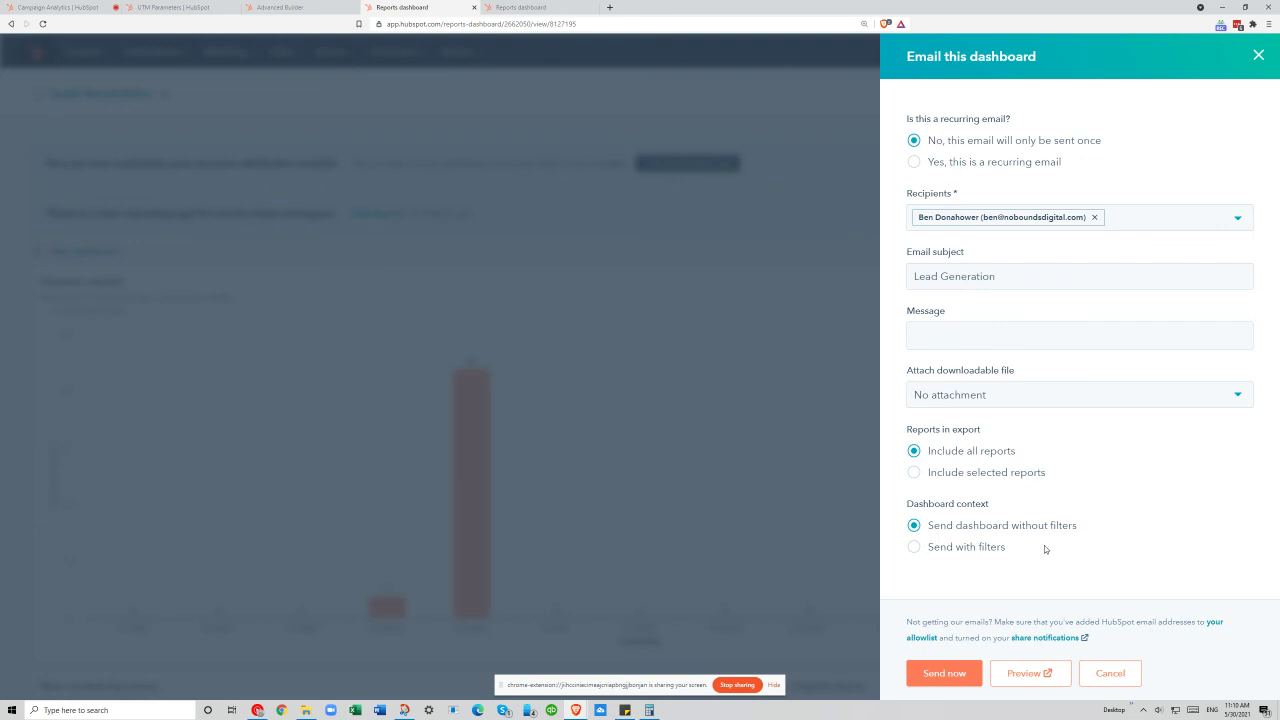